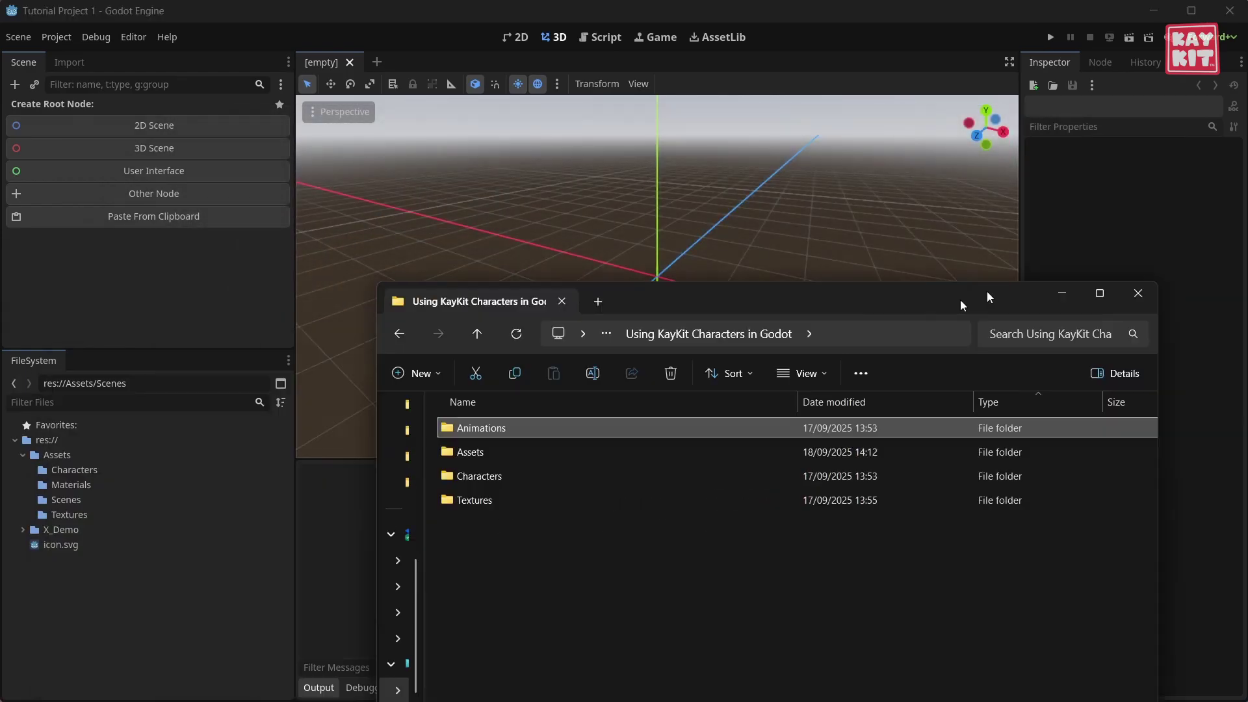
Step: Import Barbarian.glb from the Characters/gltf folder into the project's Assets/Characters folder
left_click_drag(960, 299, 918, 154)
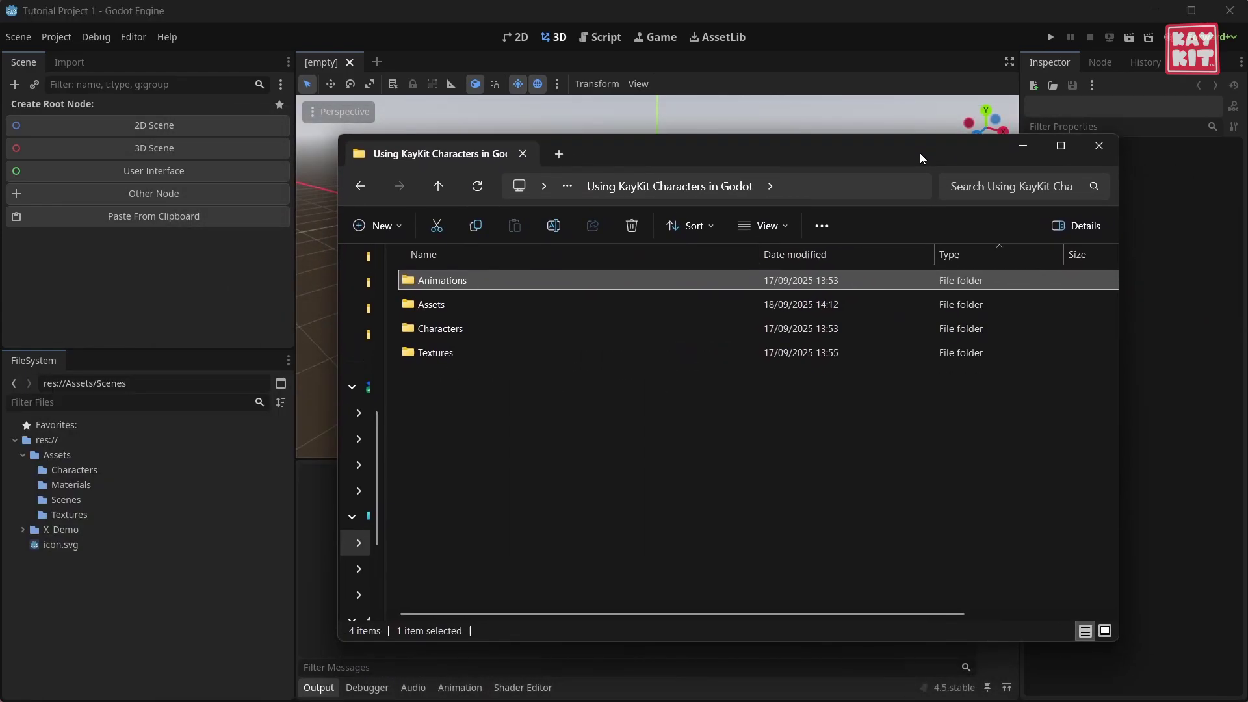
double_click(430, 331)
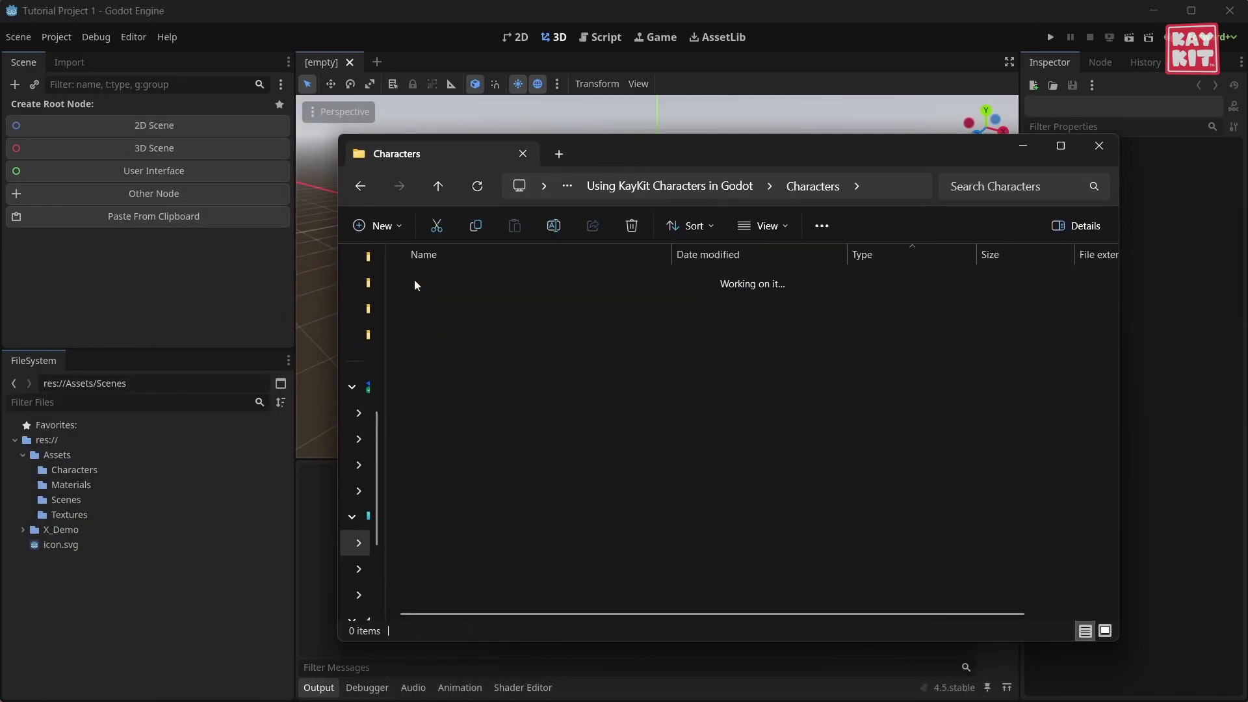
double_click(415, 283)
left_click(454, 286)
left_click_drag(415, 263, 68, 468)
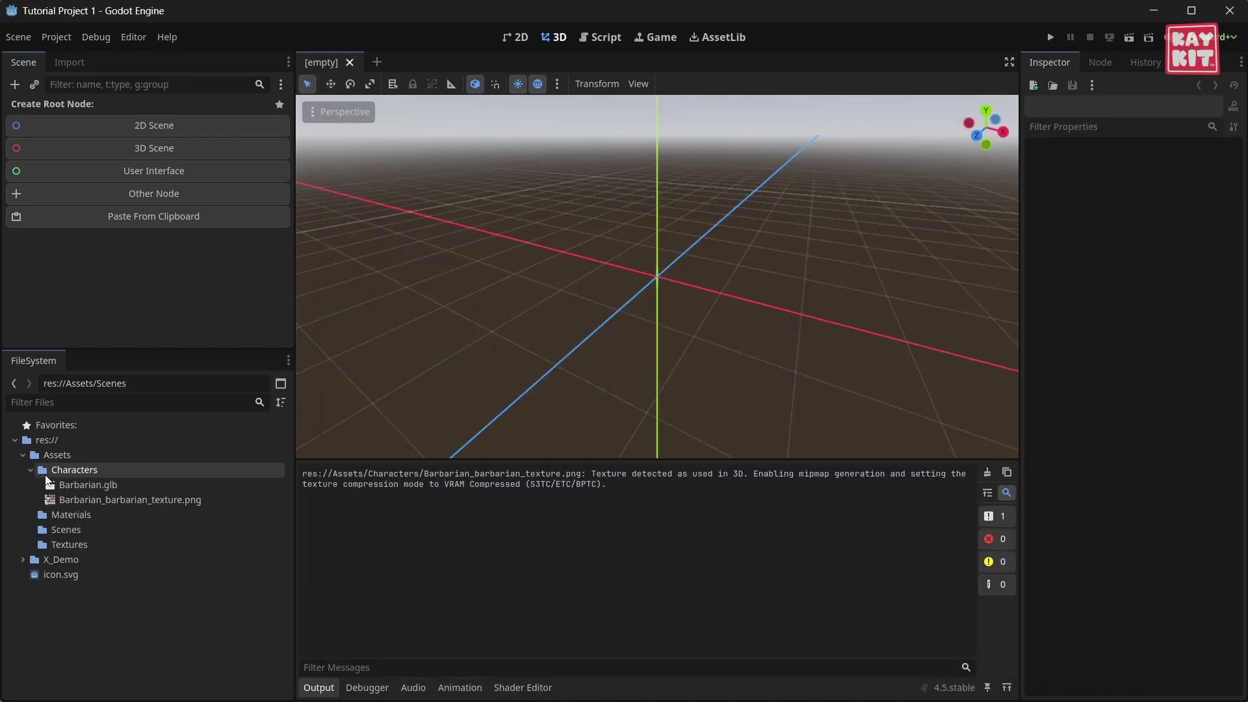
Step: Create a new inherited scene from Barbarian.glb and save it as barbarian.tscn
right_click(84, 485)
left_click(154, 386)
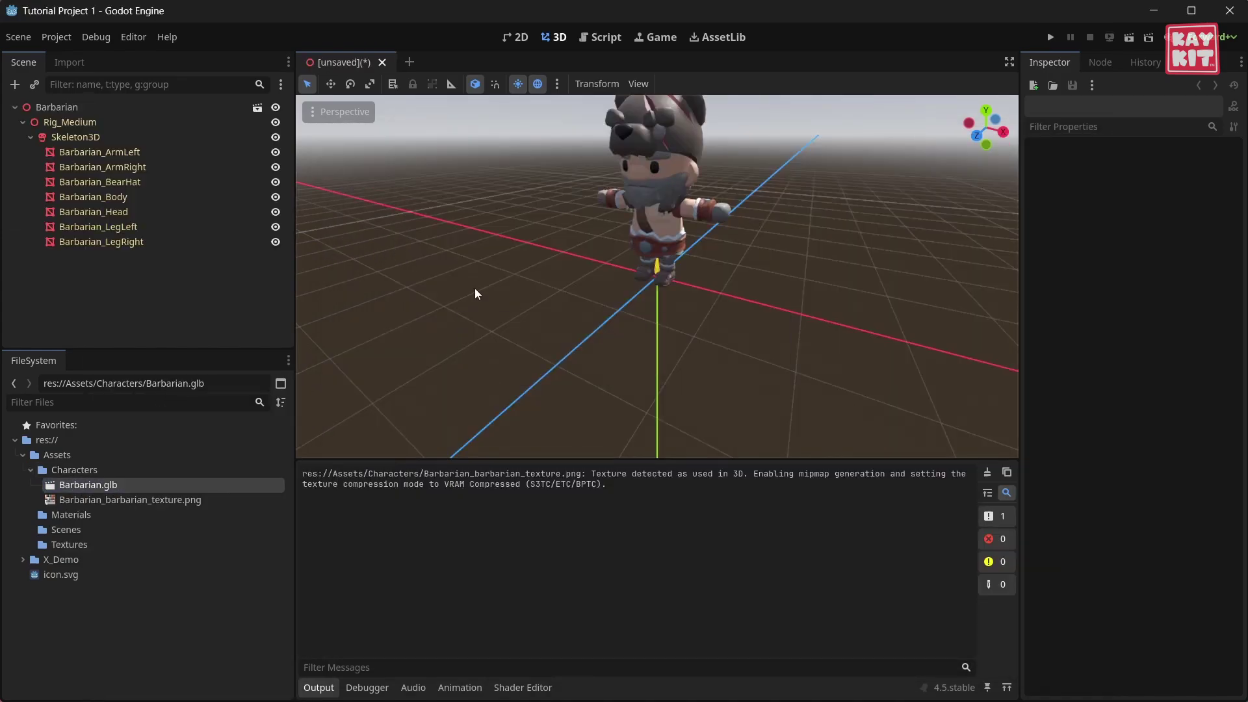
key("ctrl+s")
left_click(488, 570)
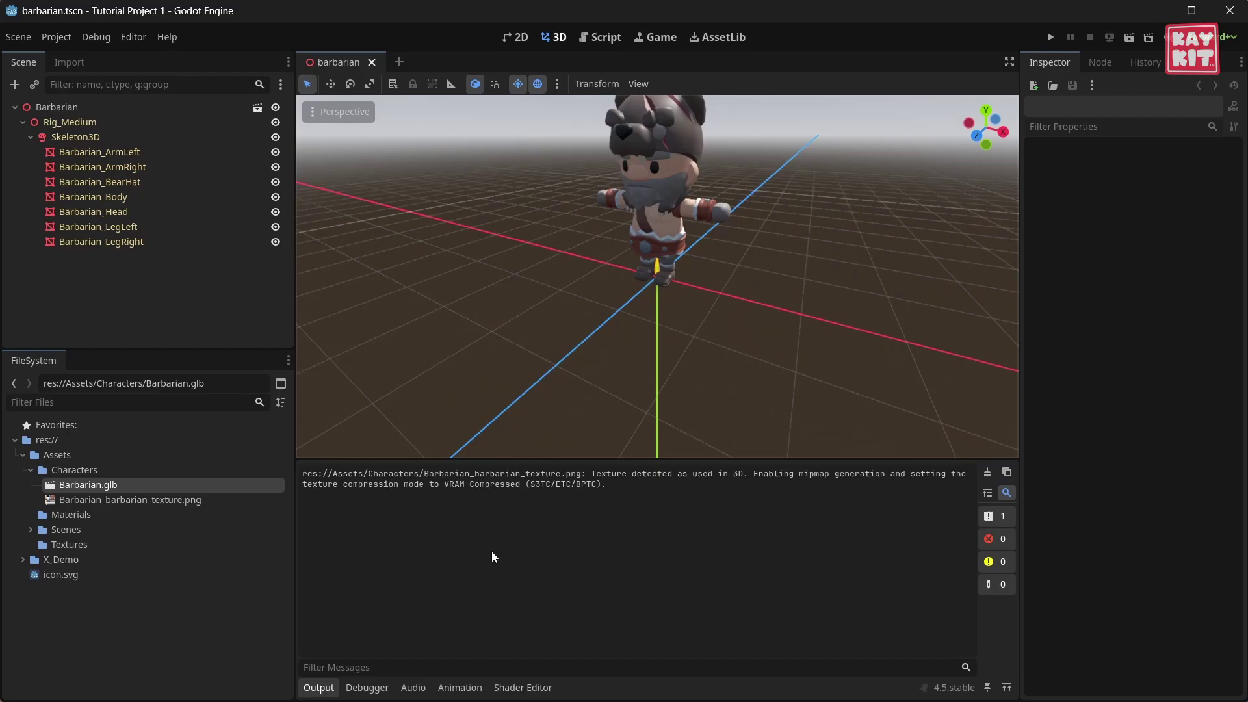
Step: Create a new folder named Animations_Source in the project root
right_click(100, 622)
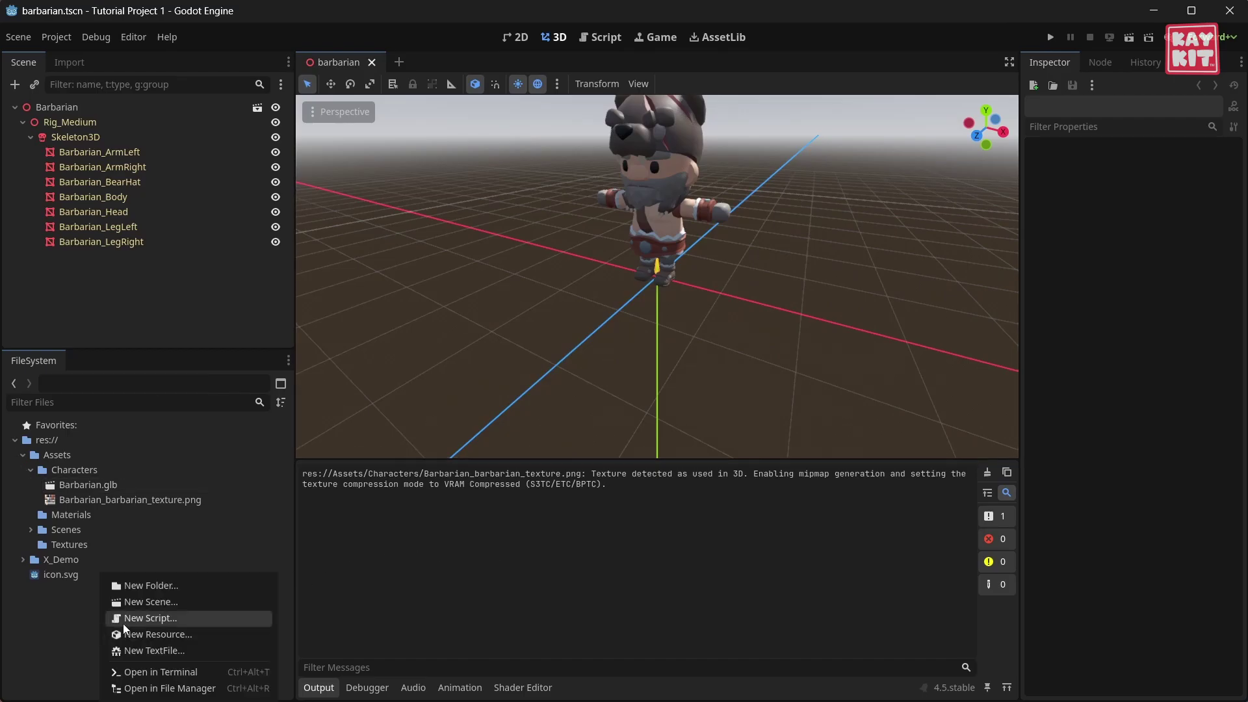
left_click(173, 587)
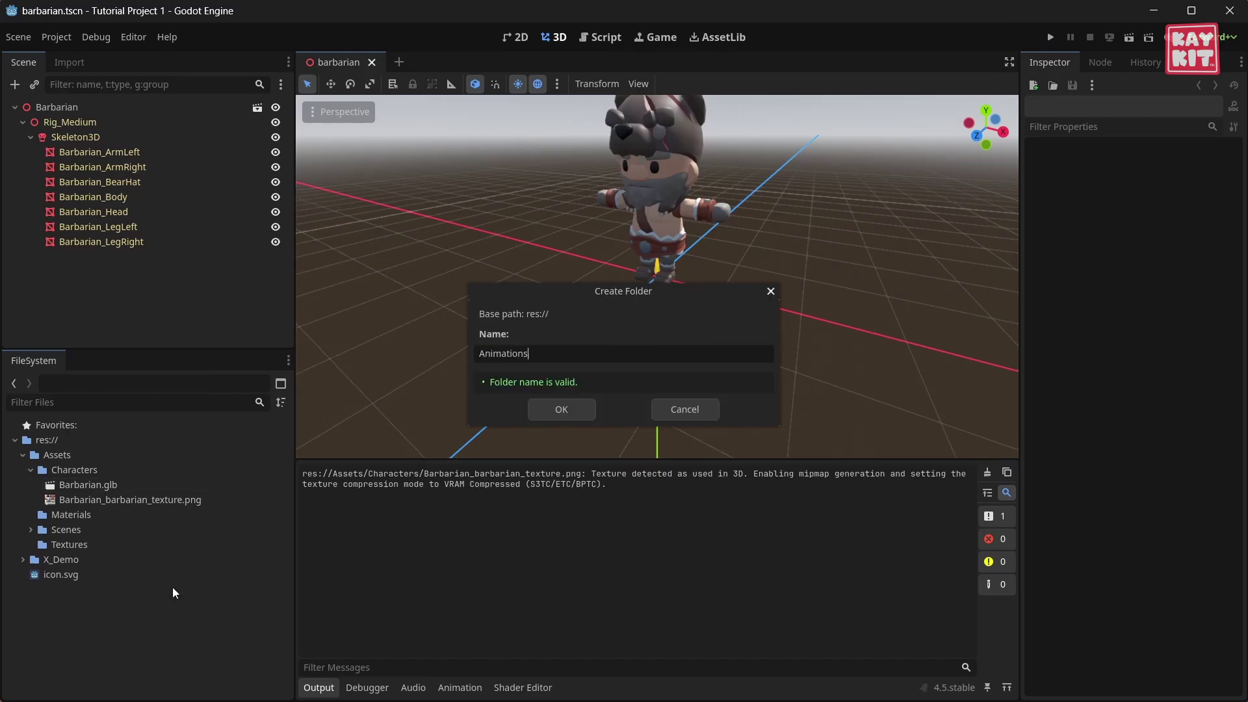
type("Animations_Source")
key("Return")
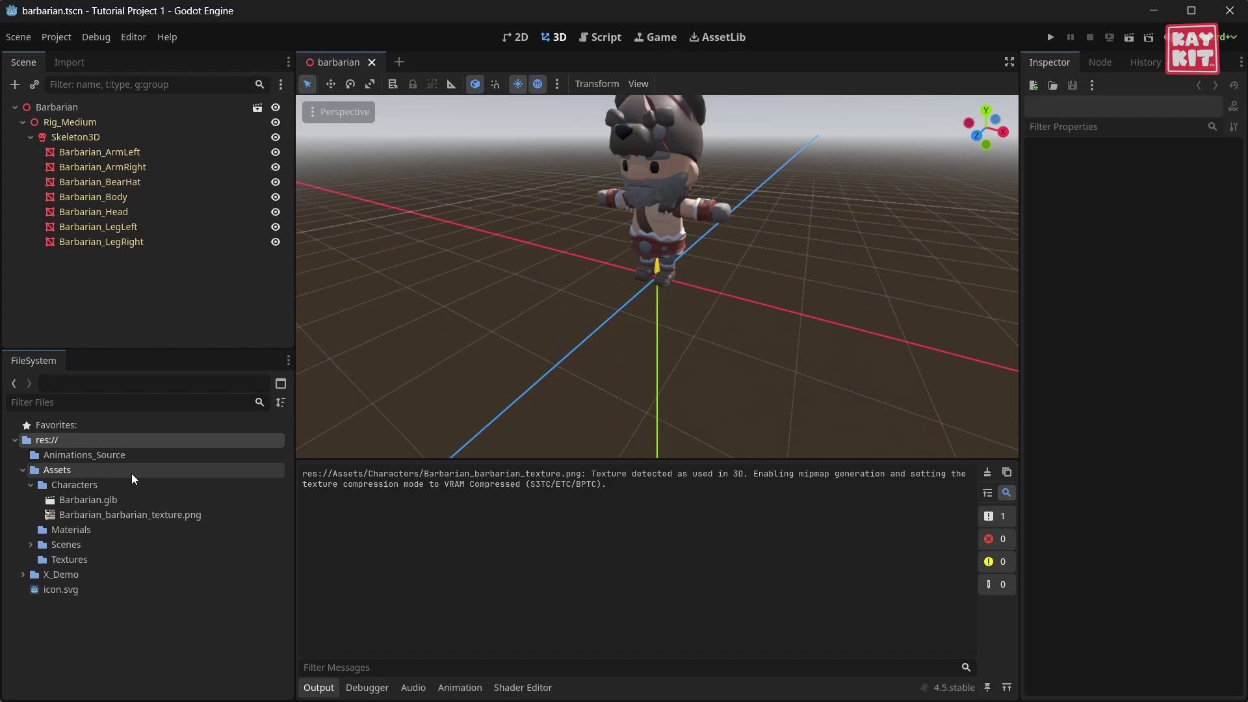
left_click(104, 459)
Step: Import Rig_Medium_CombatMelee.glb and Rig_Medium_MovementBasic.glb into Animations_Source
key("alt+Tab")
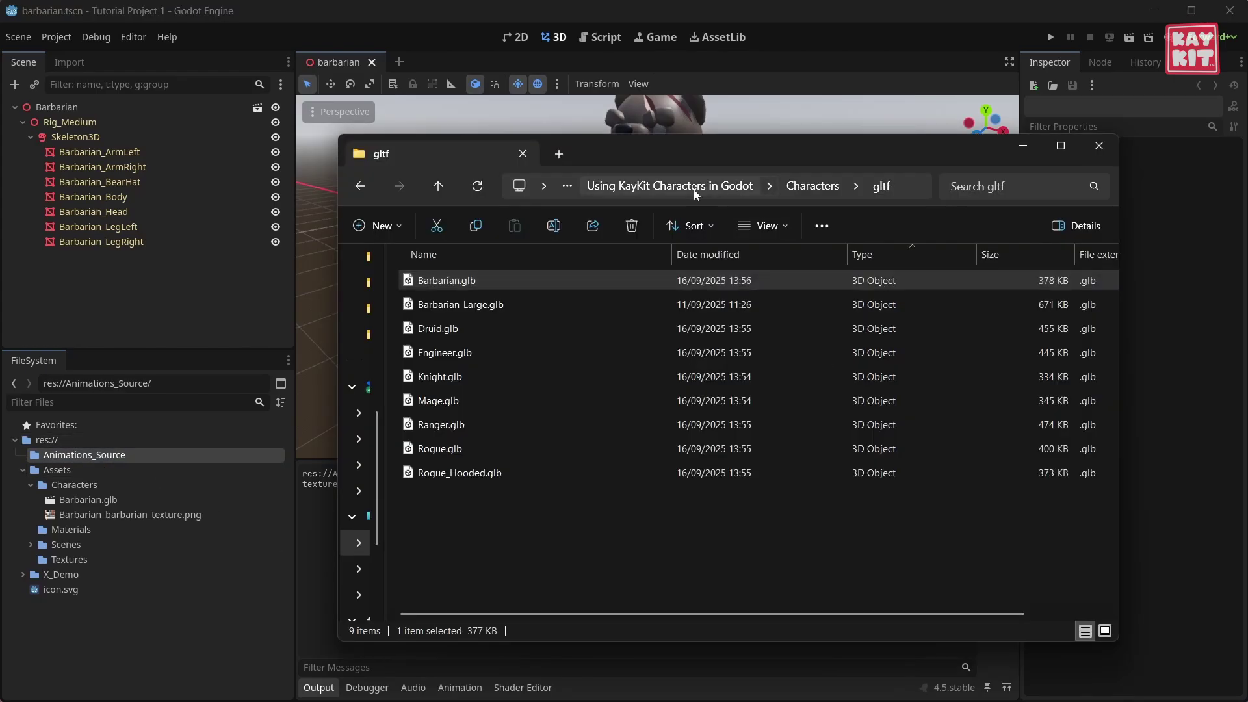
left_click(676, 187)
double_click(466, 283)
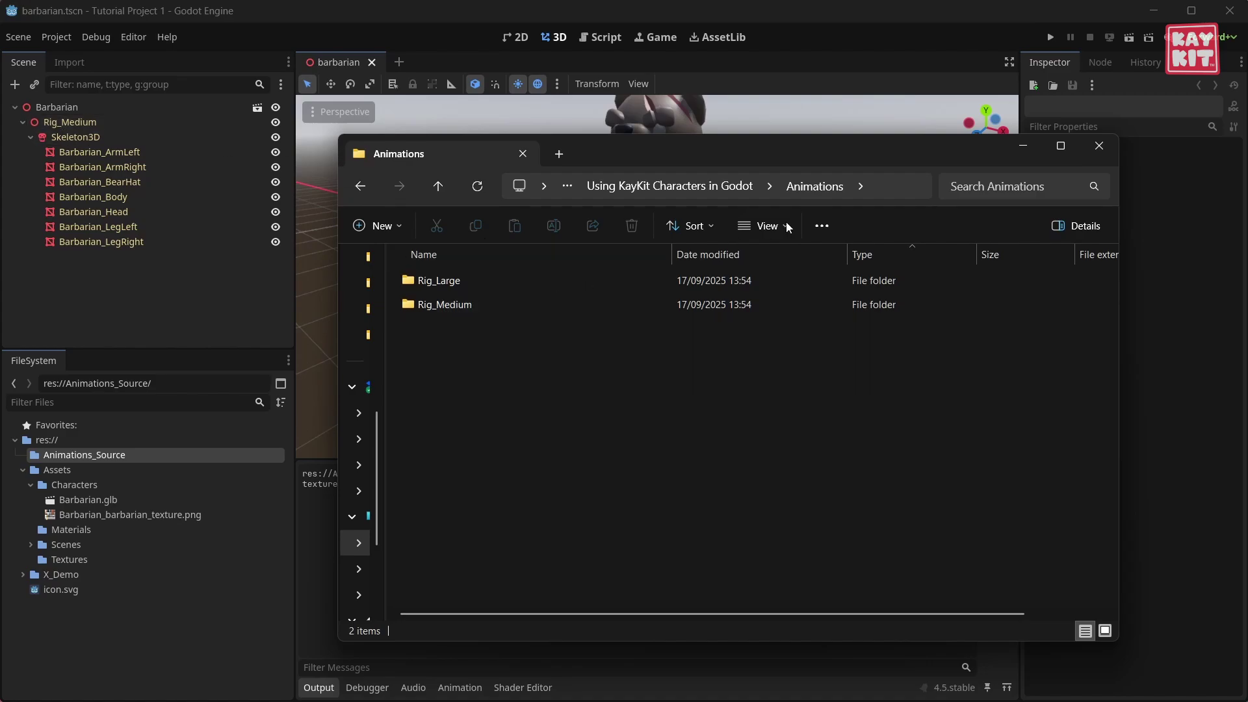
double_click(442, 306)
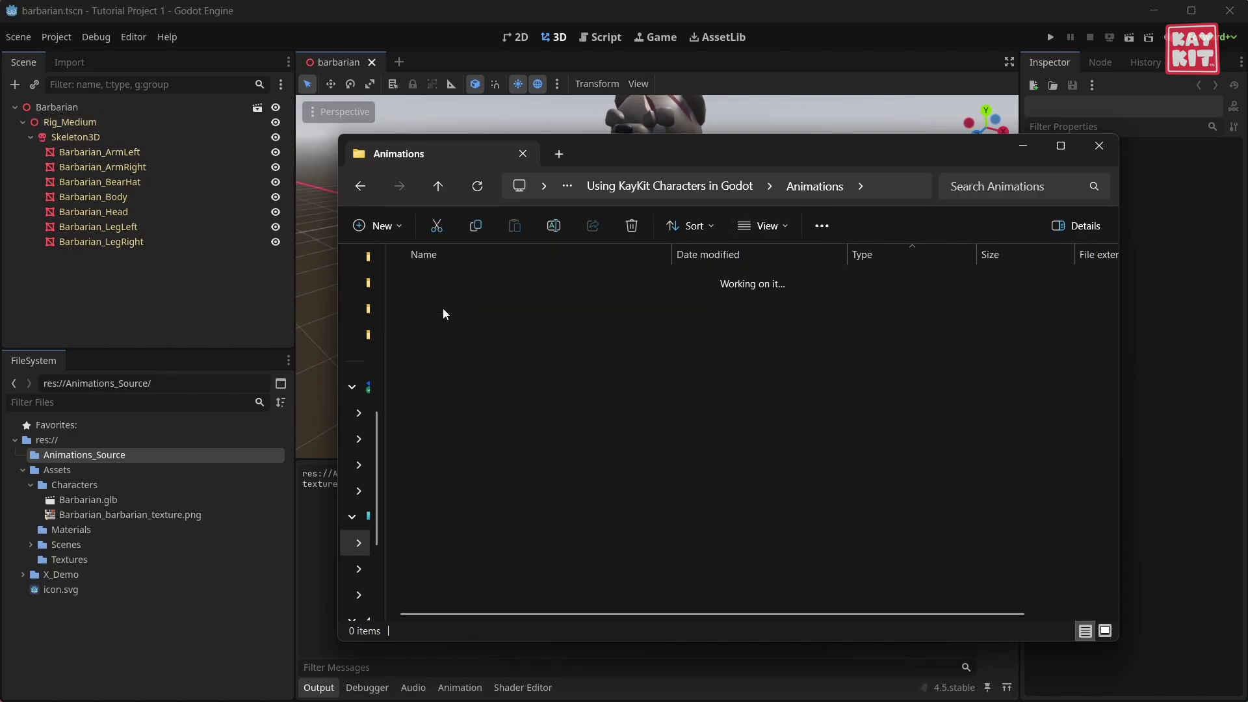
double_click(467, 282)
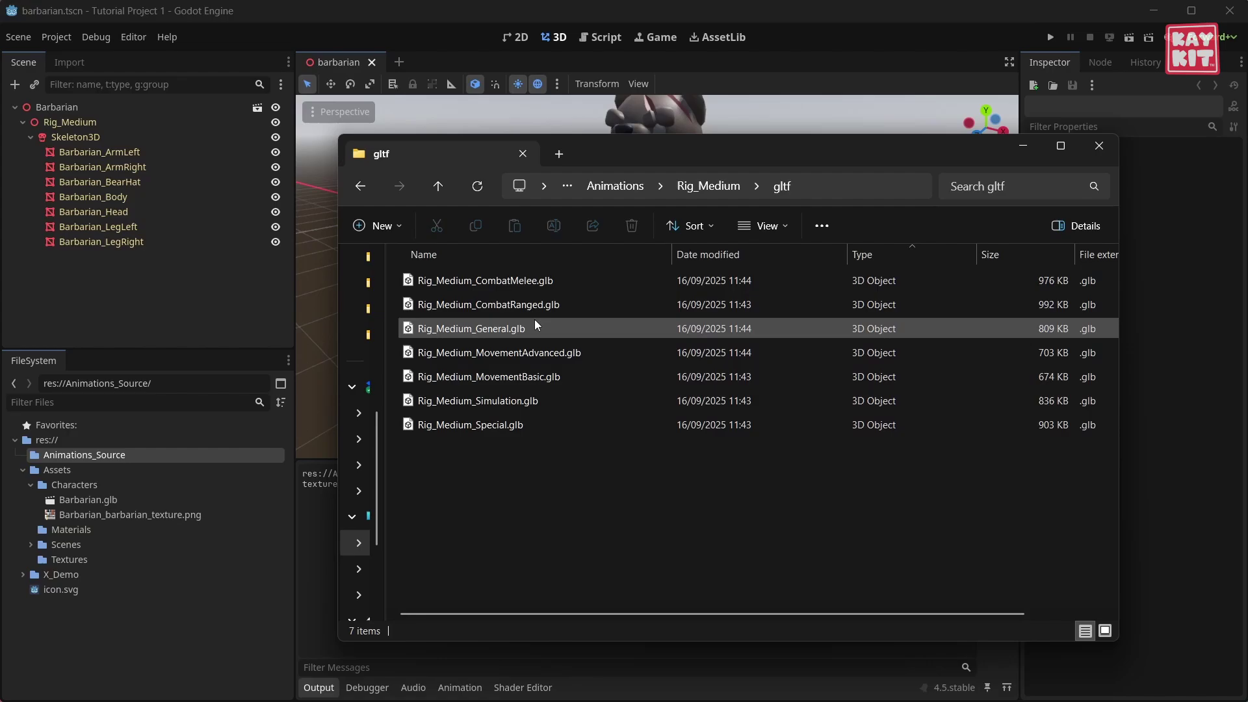
left_click(521, 286)
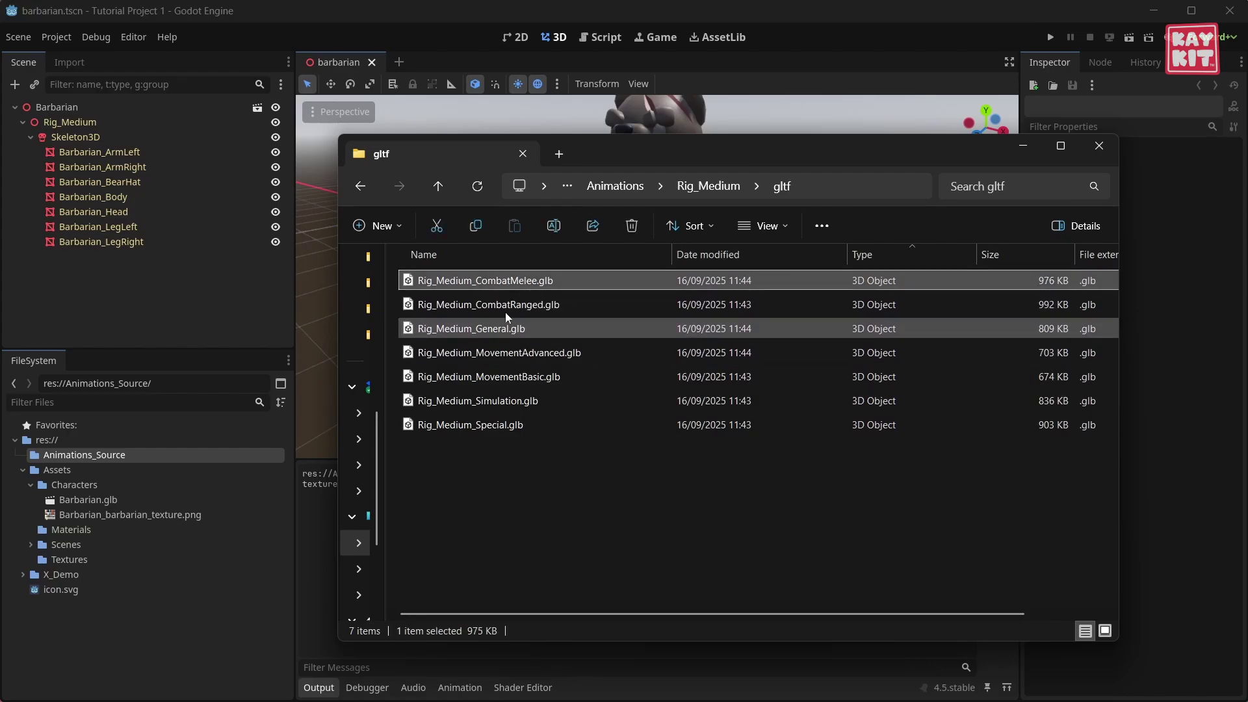
left_click(502, 377, "ctrl")
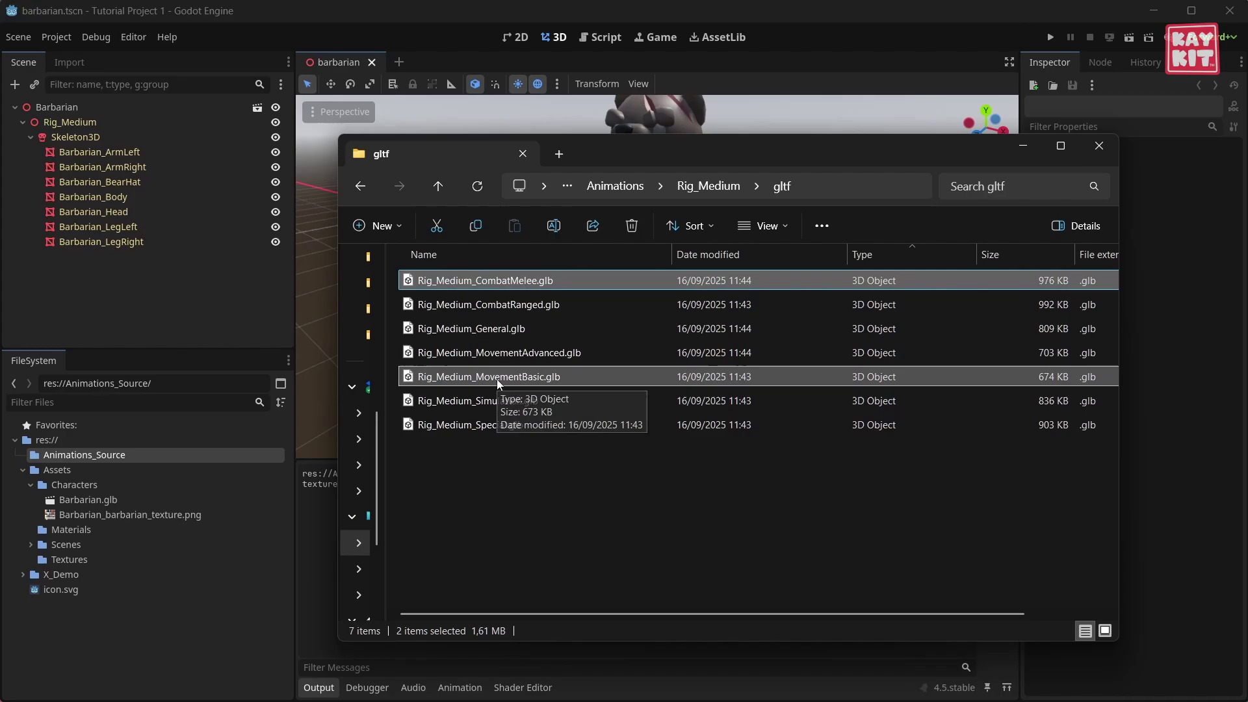
left_click_drag(487, 378, 96, 454)
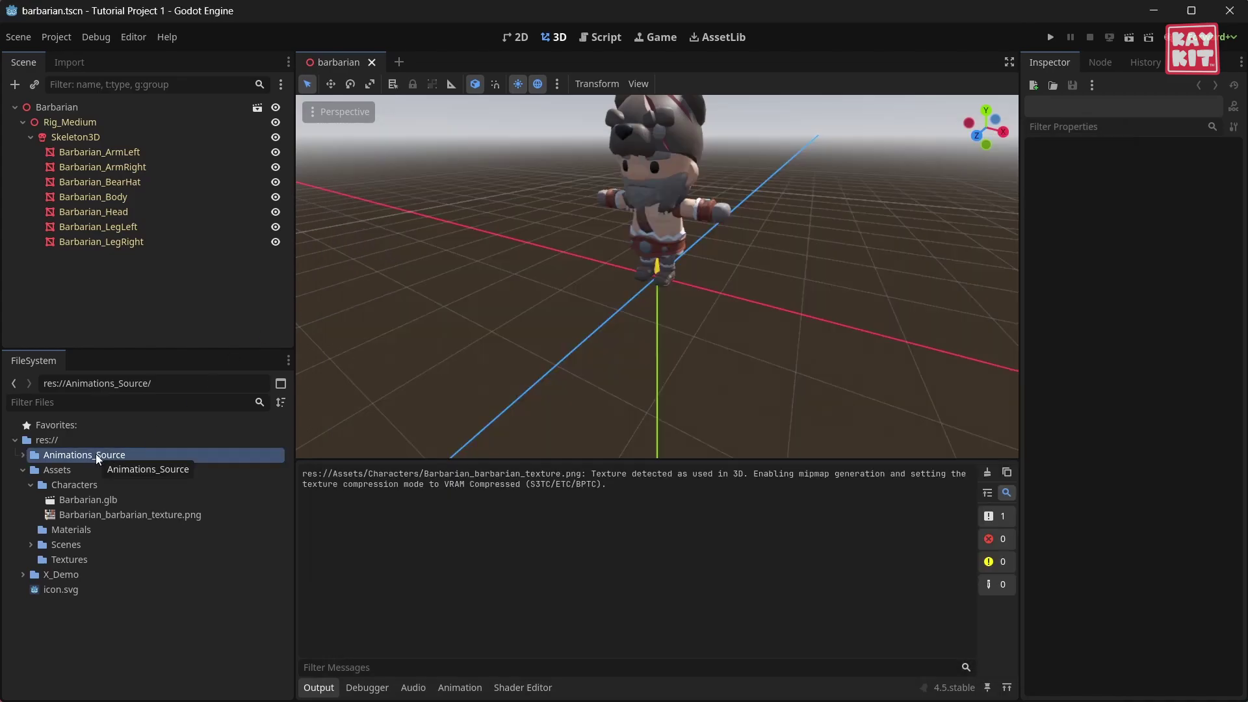
Step: Set Rig_Medium_CombatMelee.glb animation save paths to a new Animations_Source/Animations folder and reimport
left_click(22, 456)
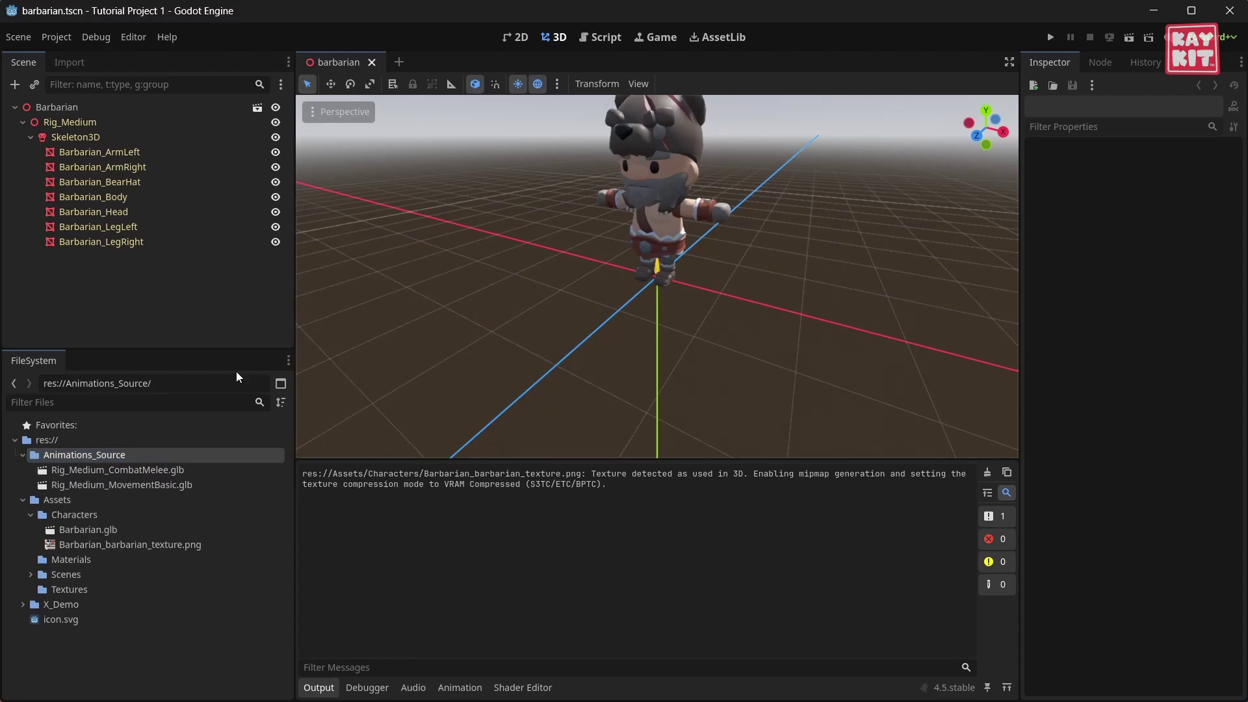
double_click(77, 470)
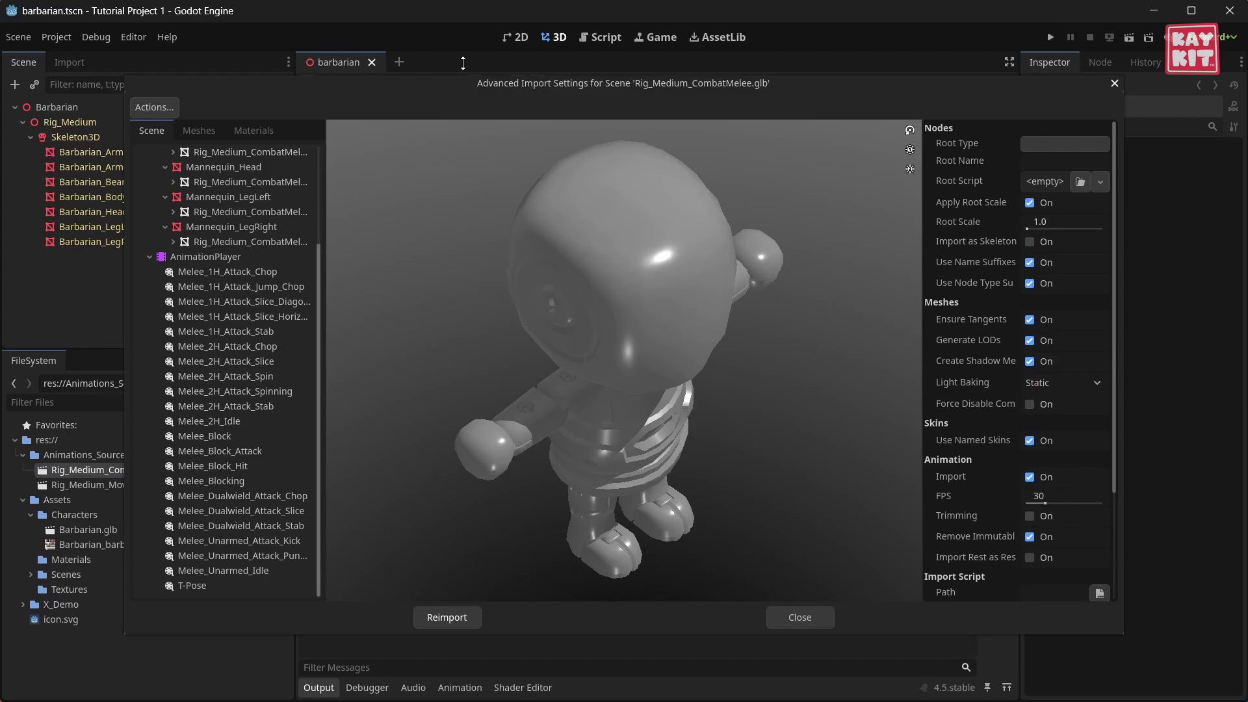
left_click(146, 108)
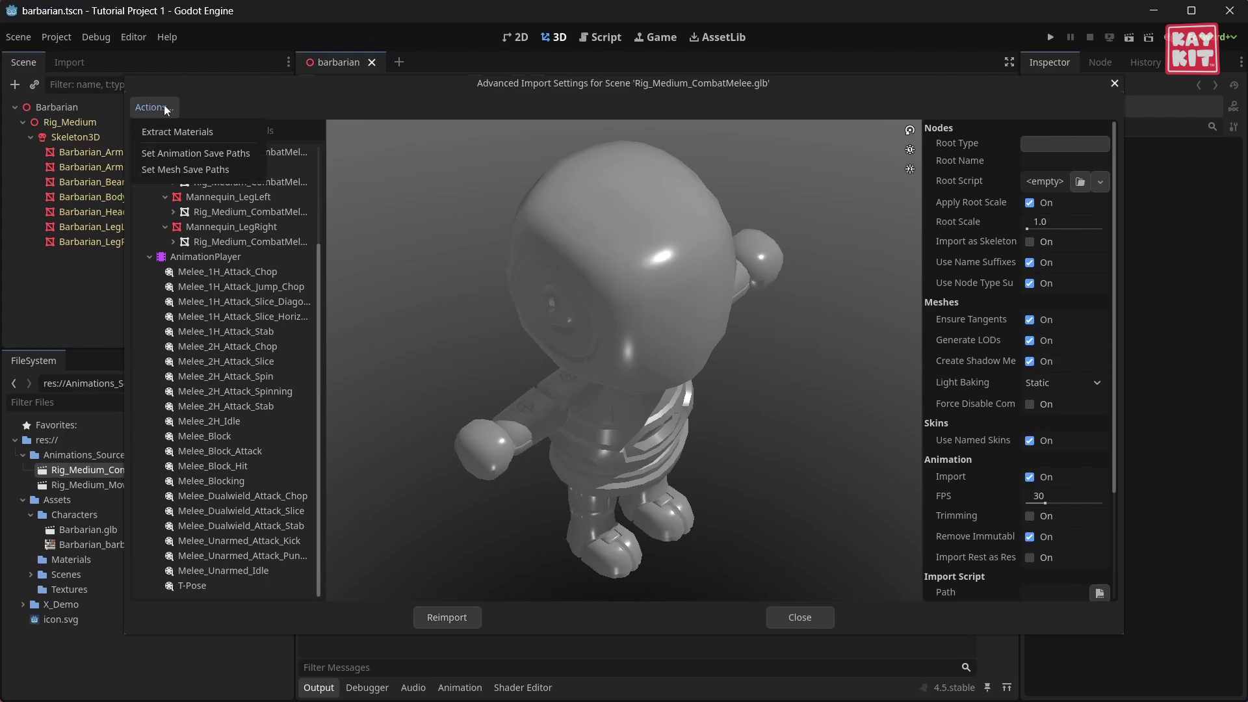
left_click(189, 154)
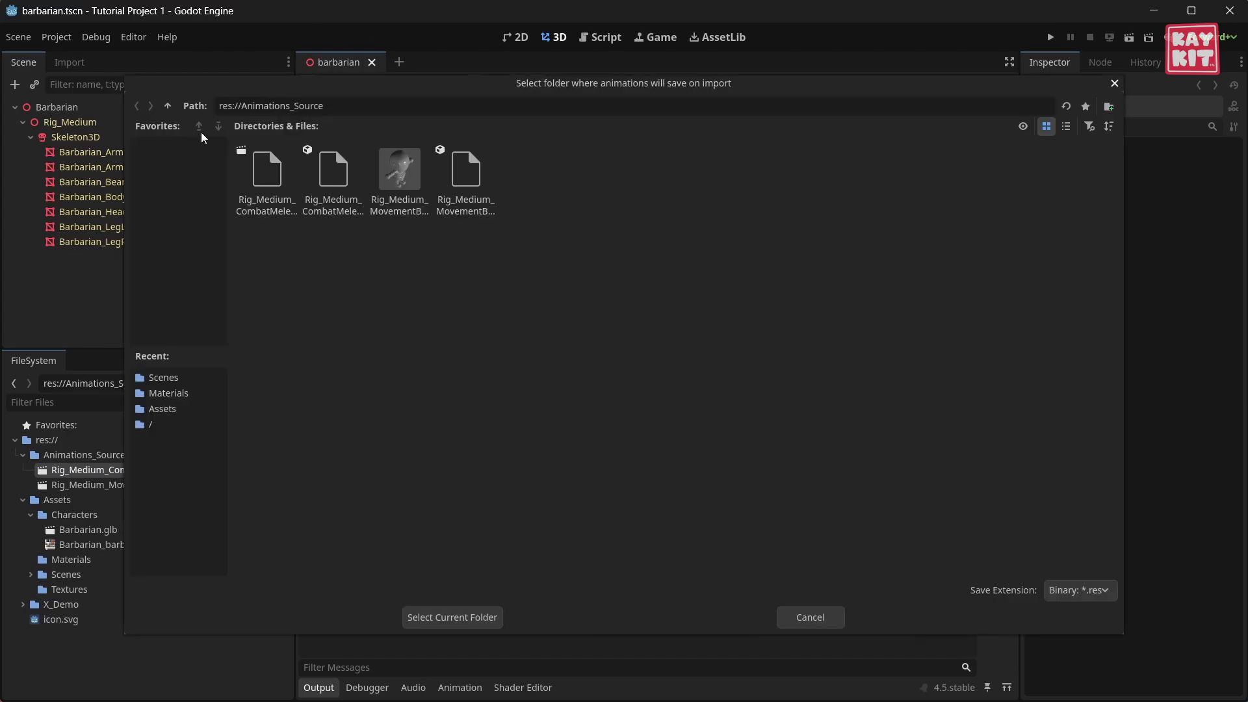
right_click(623, 272)
left_click(671, 280)
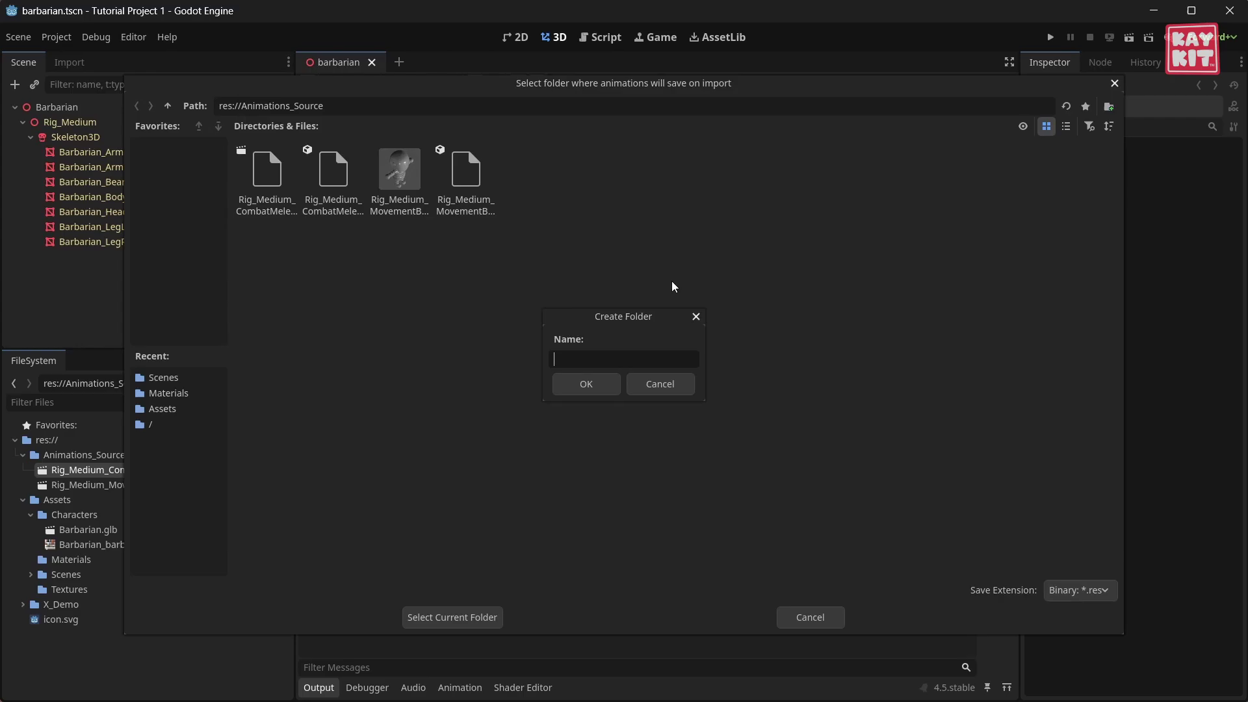
type("Animations")
key("Return")
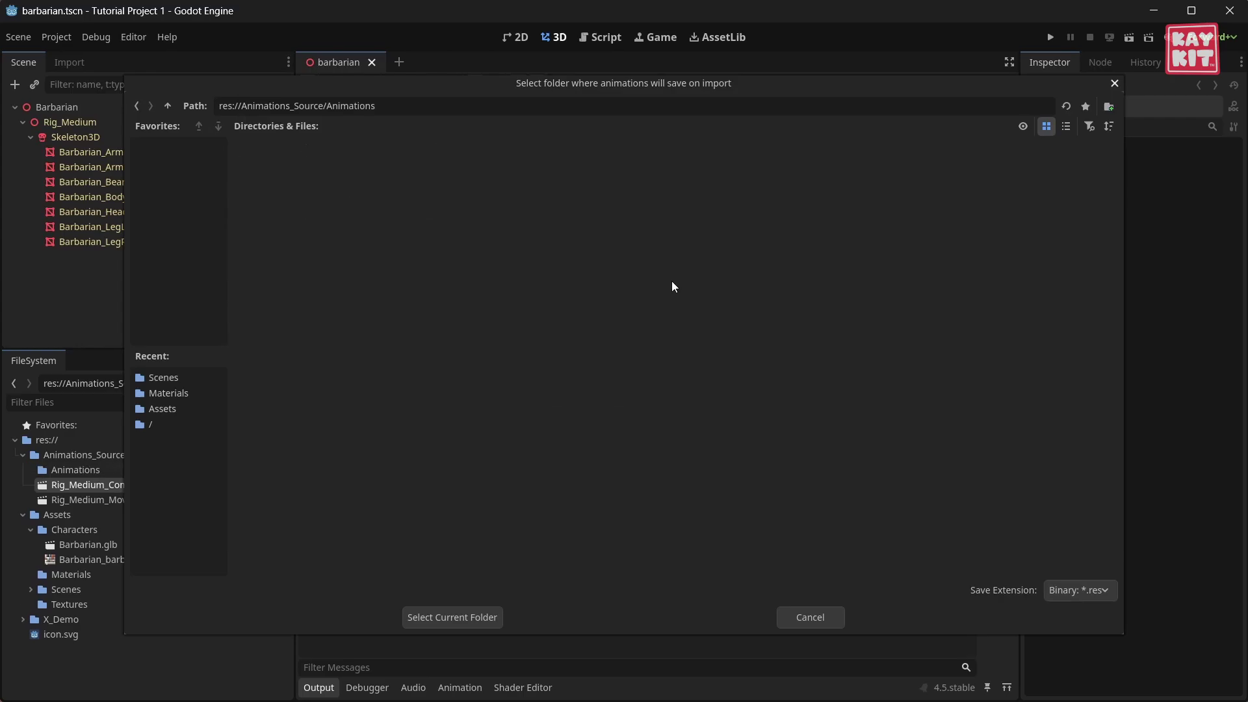
left_click(469, 616)
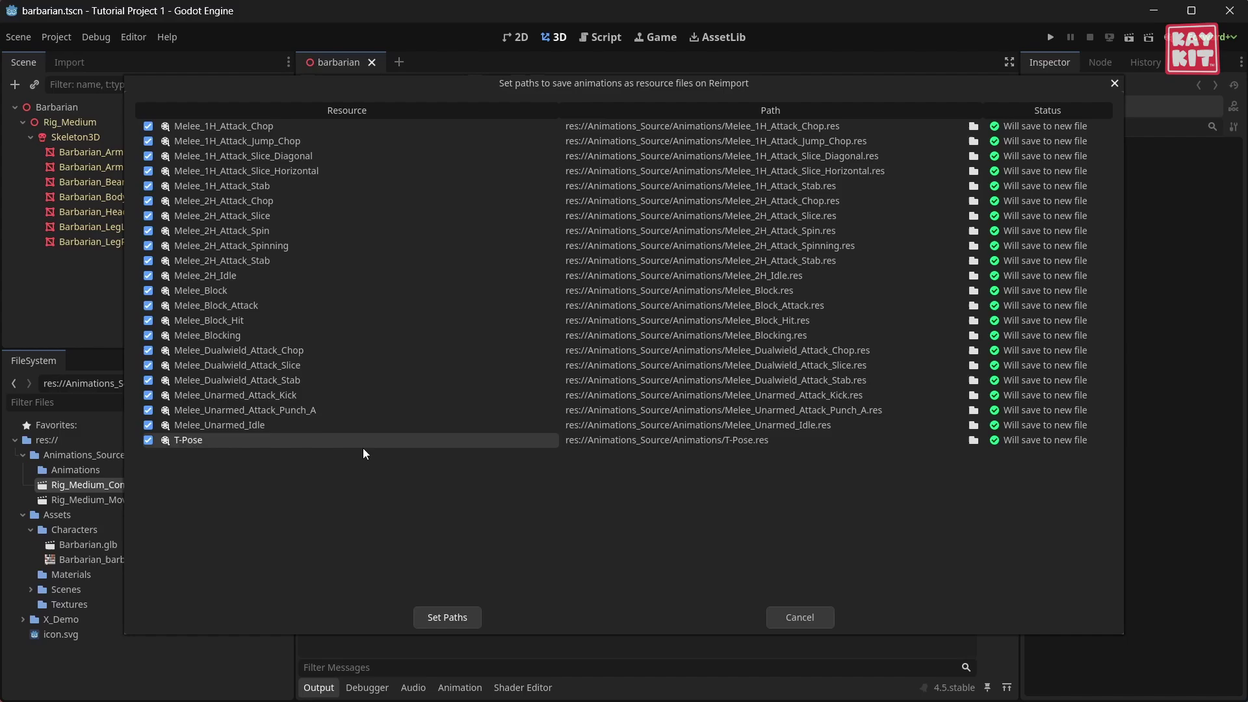
left_click(453, 618)
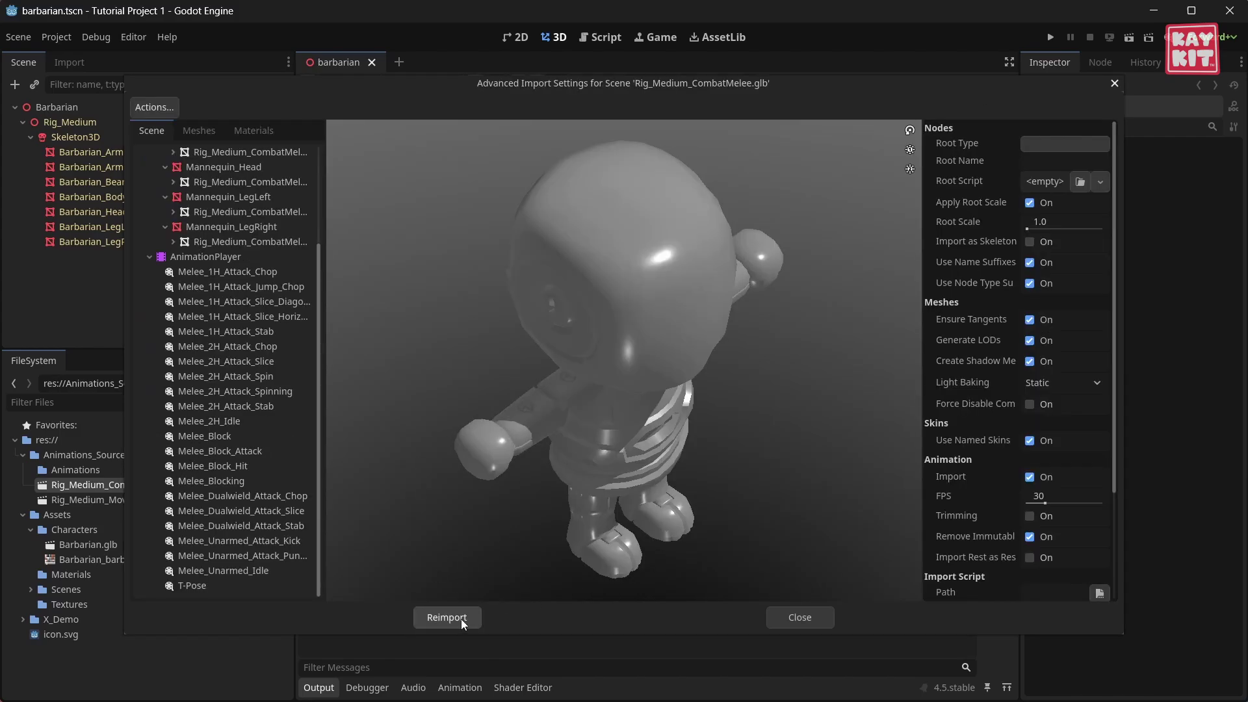
left_click(454, 619)
Step: Set Rig_Medium_MovementBasic.glb animation save paths to the Animations folder and reimport it
left_click(143, 498)
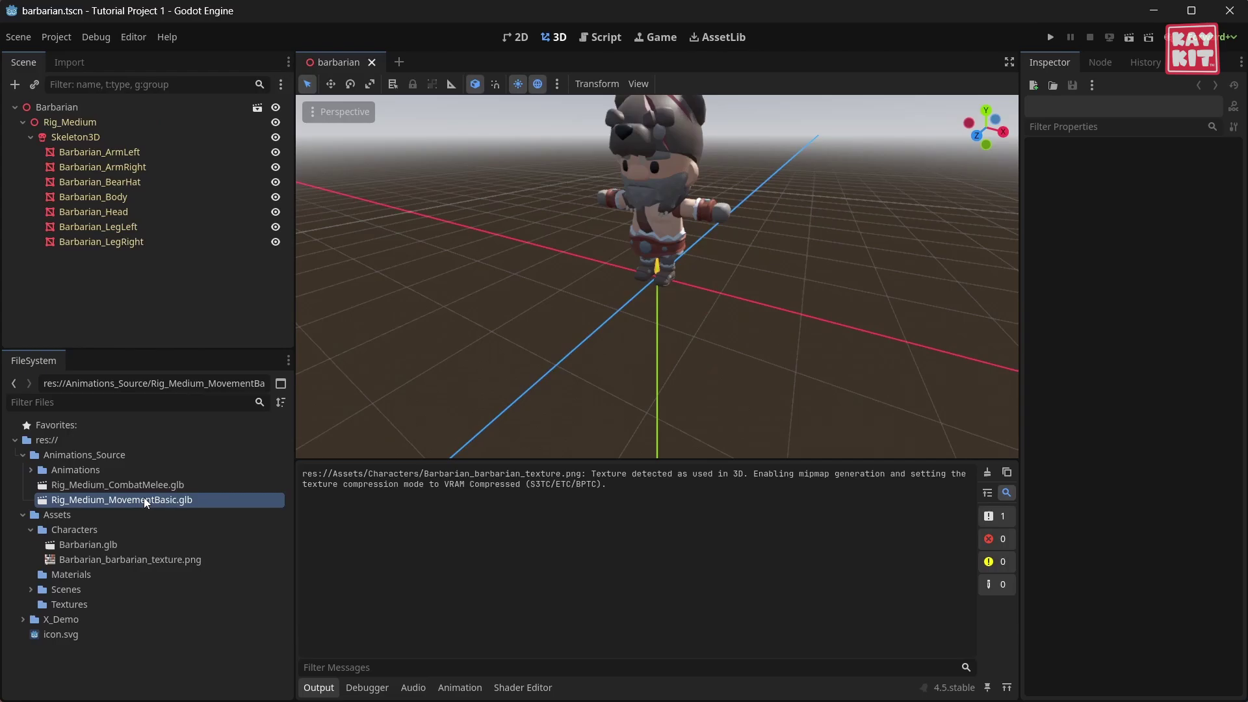
right_click(142, 499)
left_click(91, 499)
double_click(91, 499)
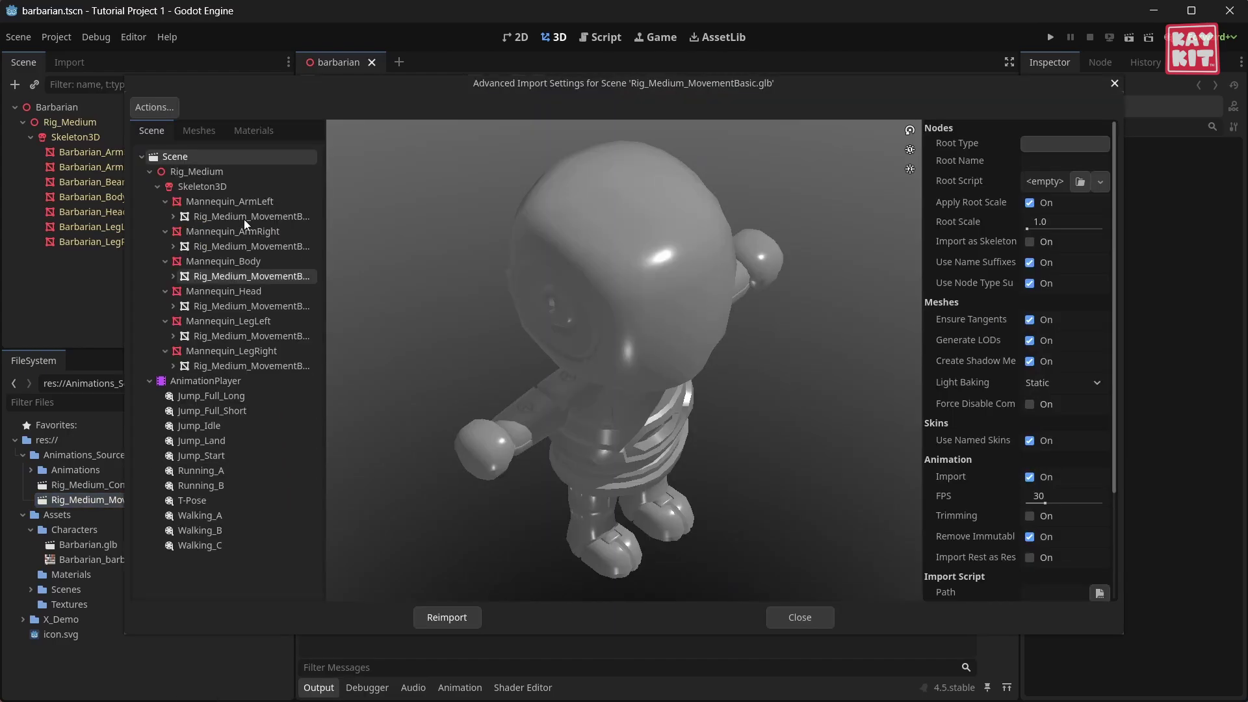
left_click(165, 113)
left_click(190, 148)
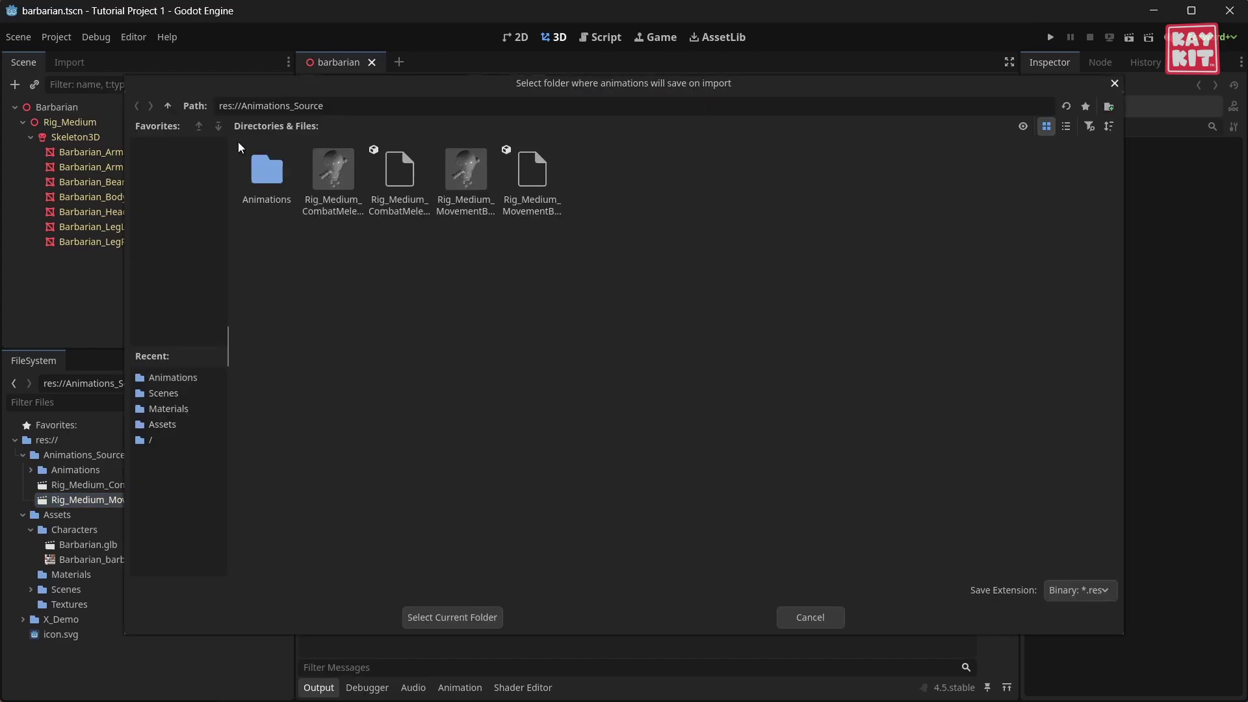
double_click(266, 171)
left_click(469, 618)
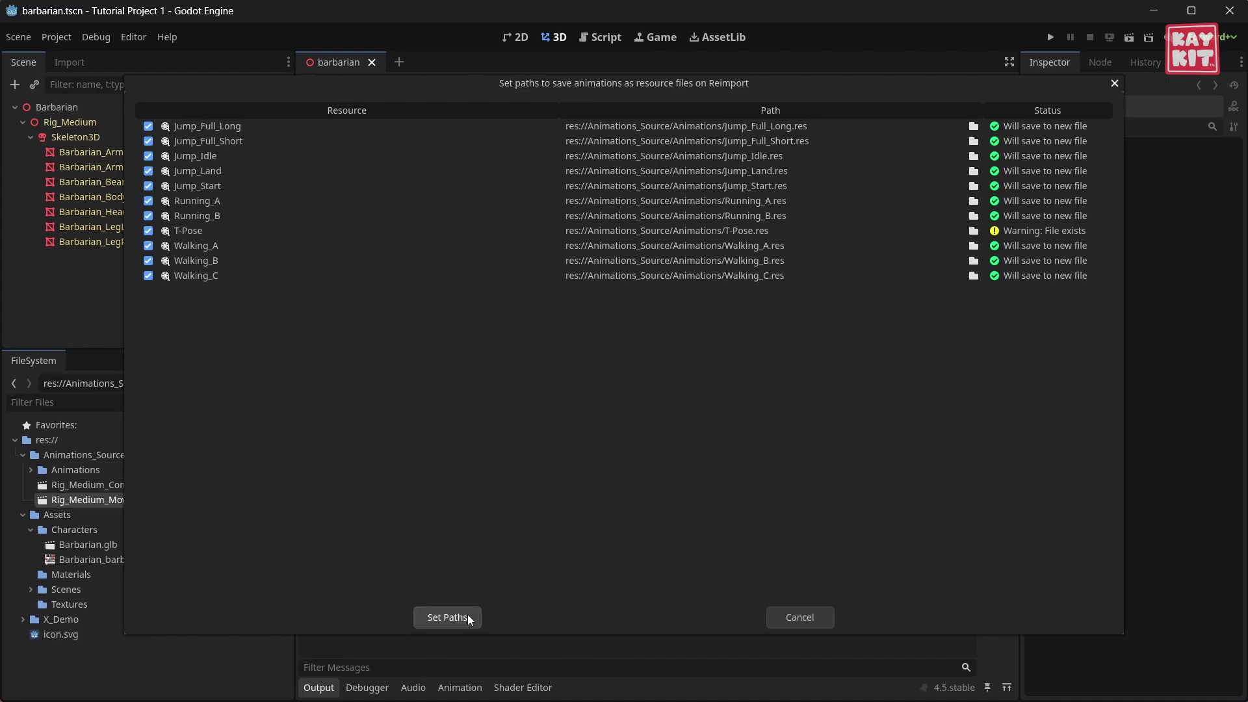
left_click(447, 618)
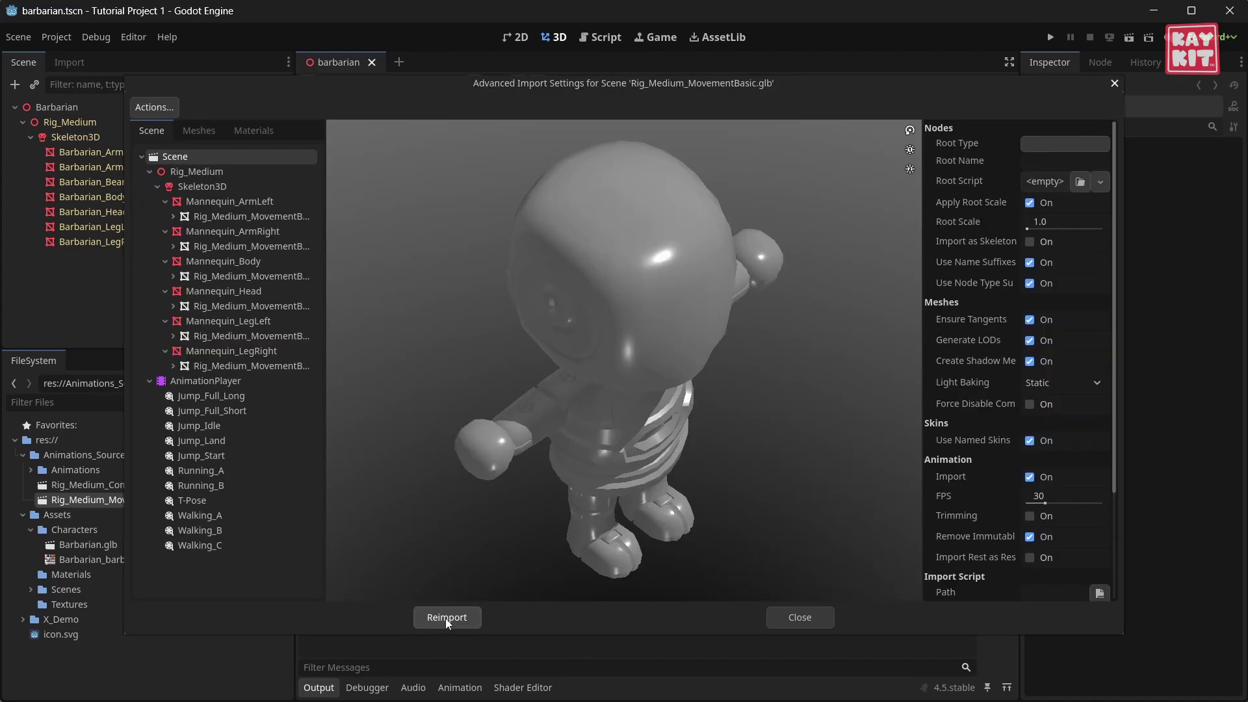
left_click(446, 618)
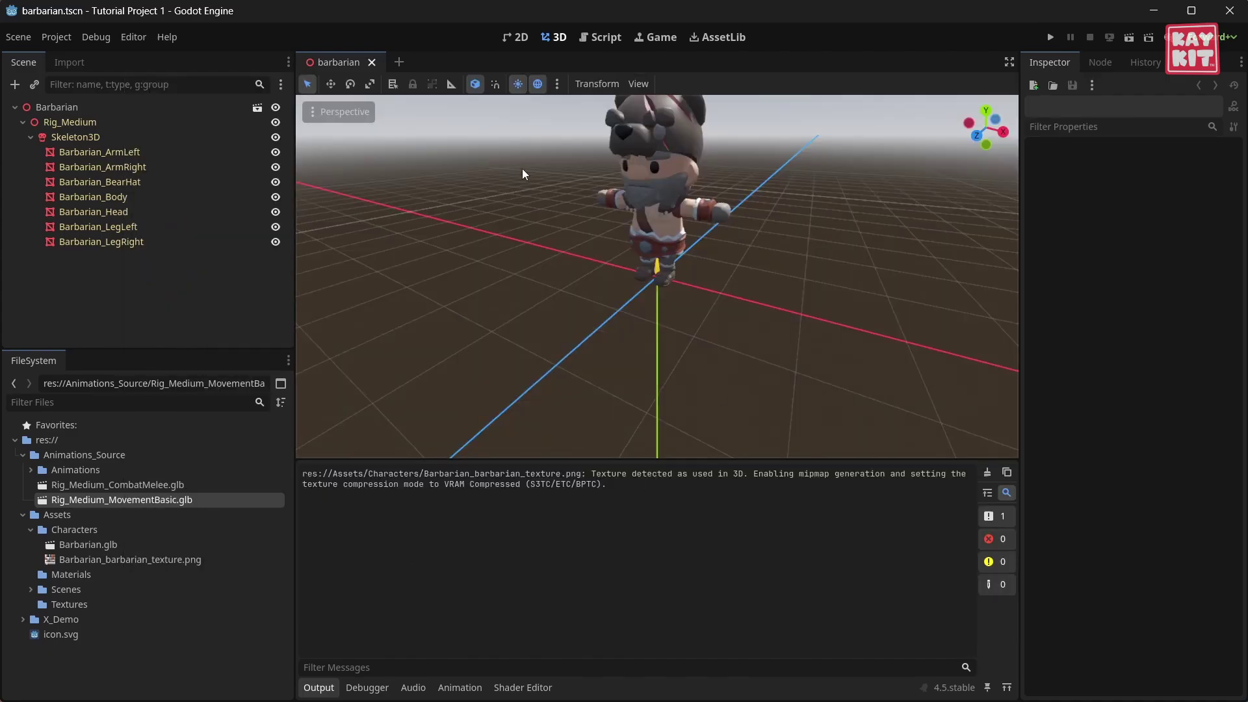
Step: Add an AnimationPlayer node to the Barbarian scene
left_click(15, 85)
left_click(524, 275)
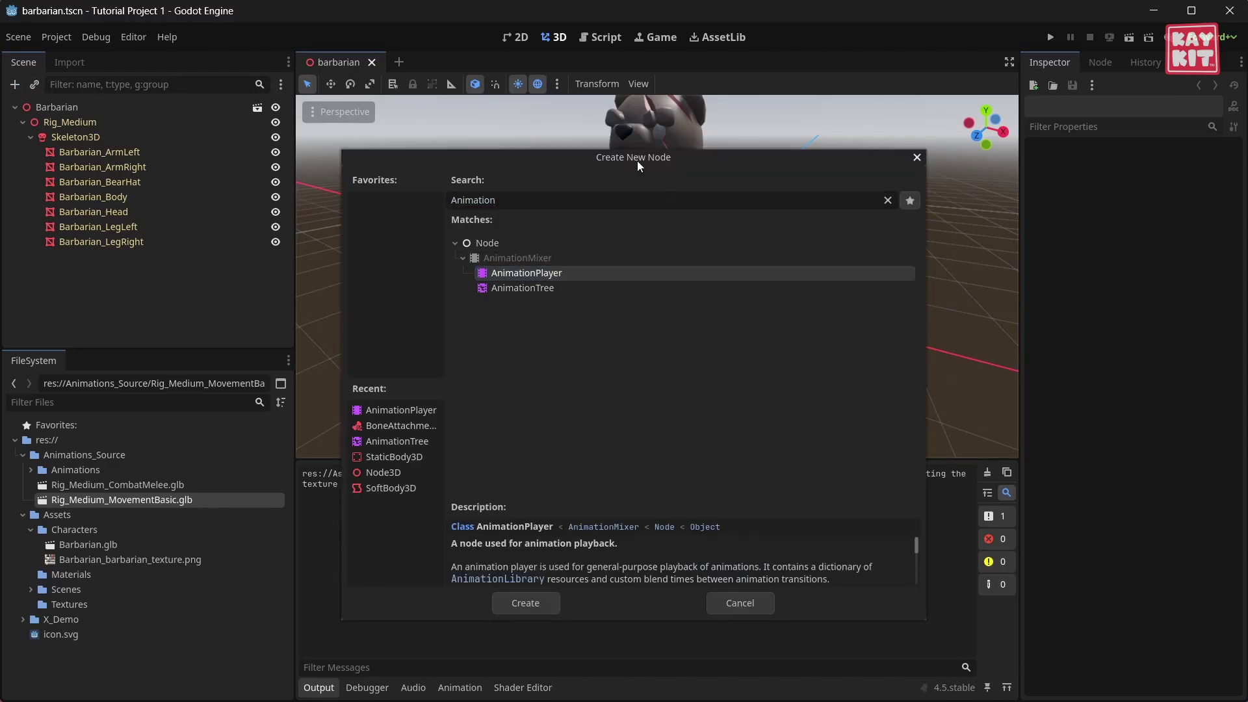
left_click(534, 602)
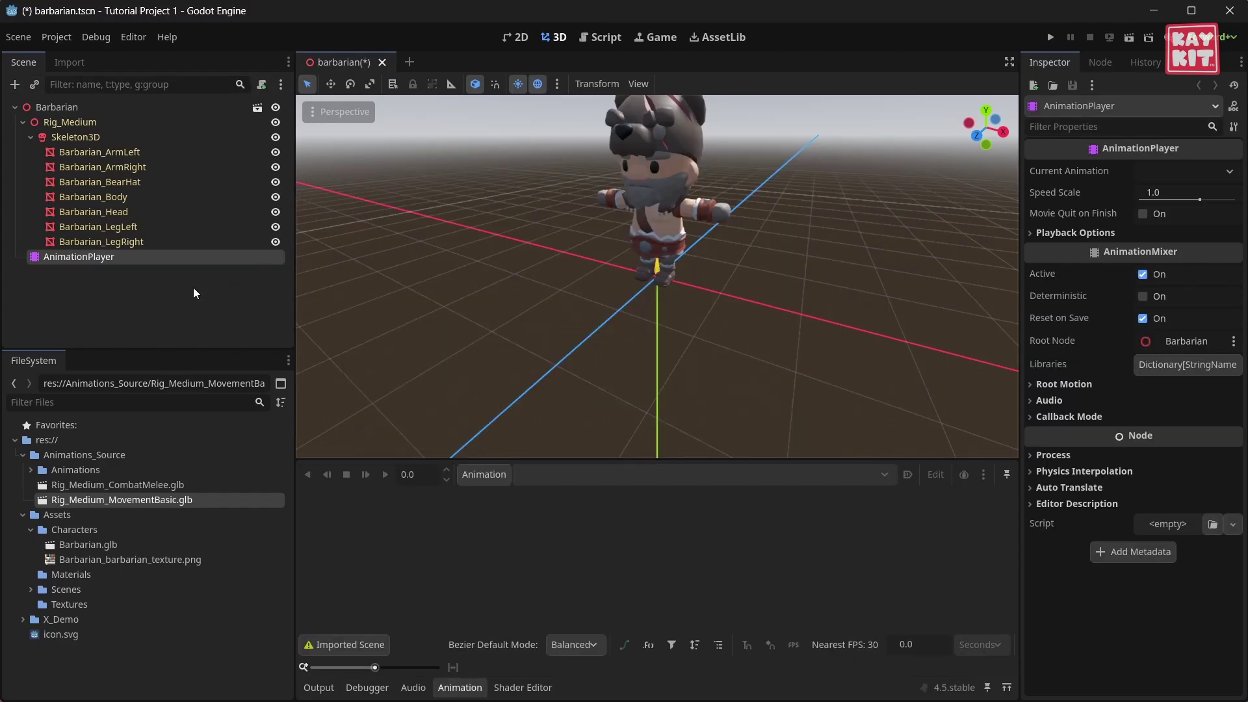
left_click(119, 283)
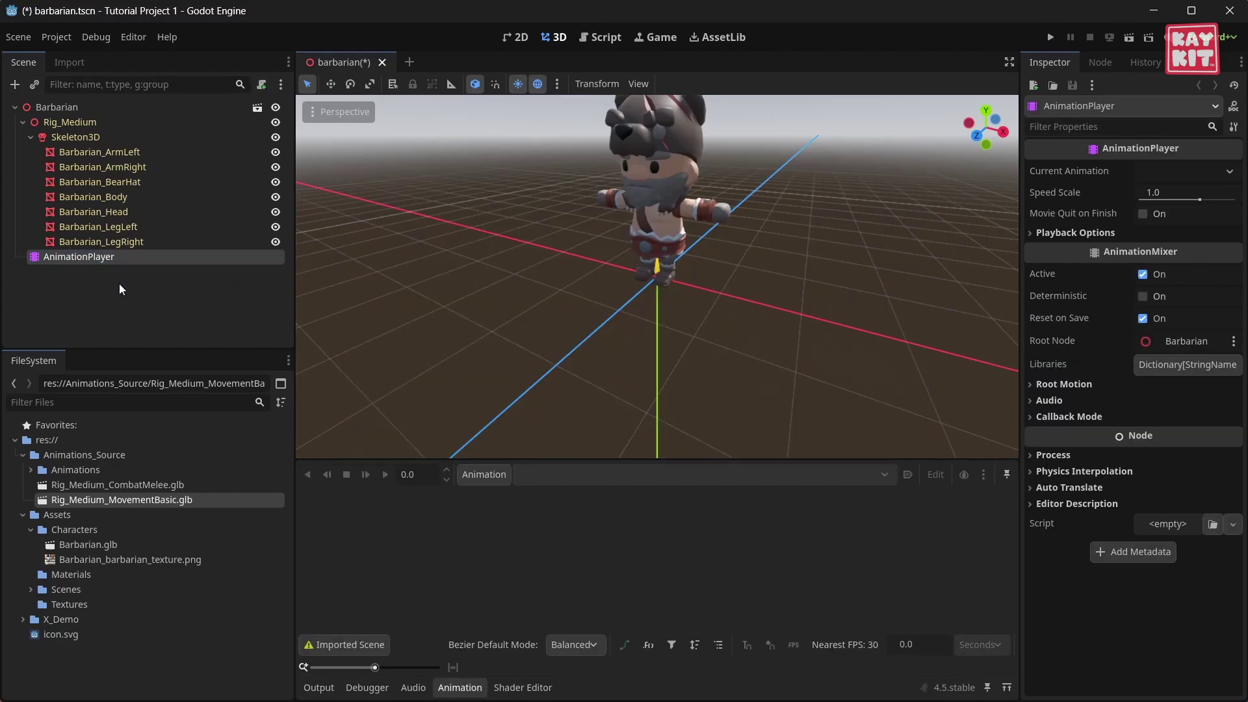
Step: Create a new animation library named 'Player' in the AnimationPlayer's library manager
left_click(481, 472)
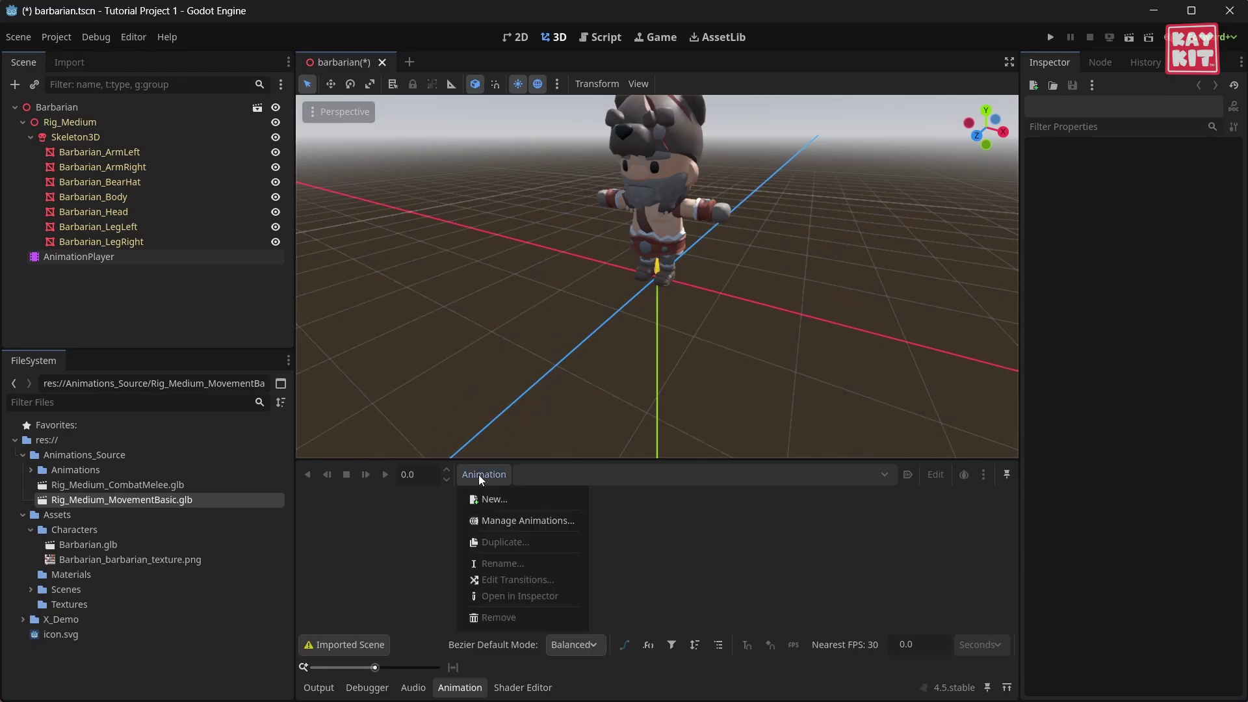
left_click(513, 523)
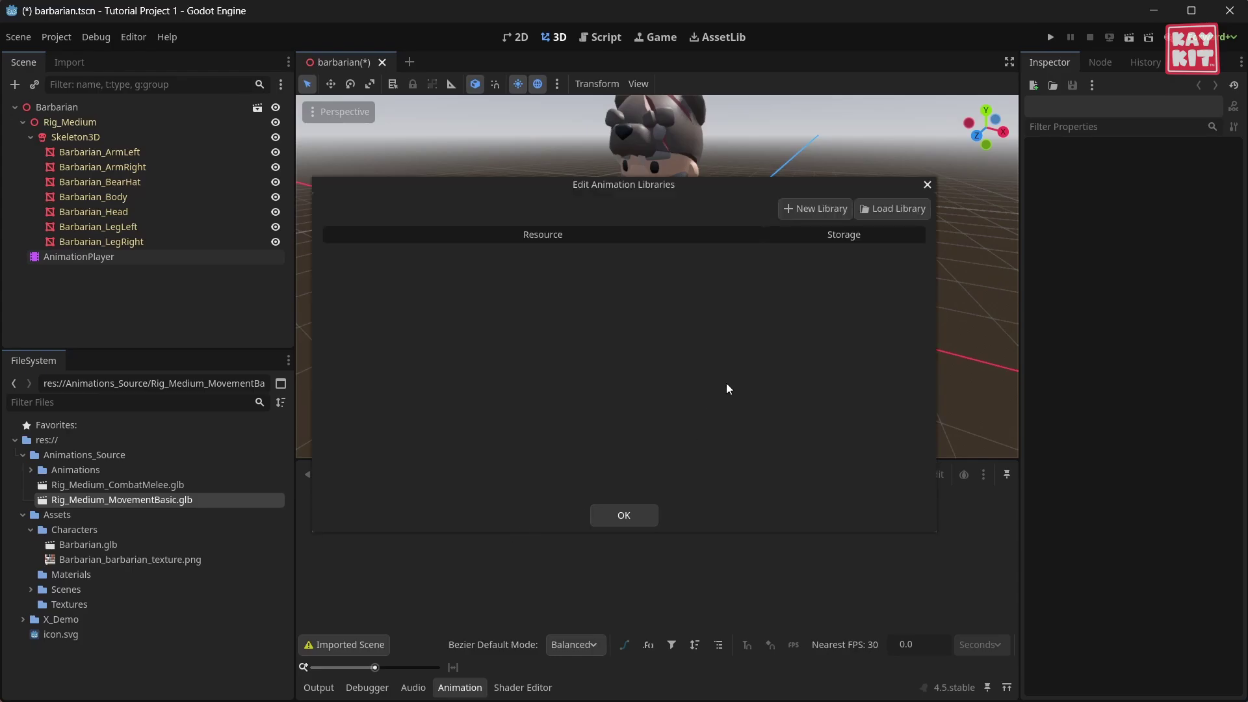
left_click(811, 208)
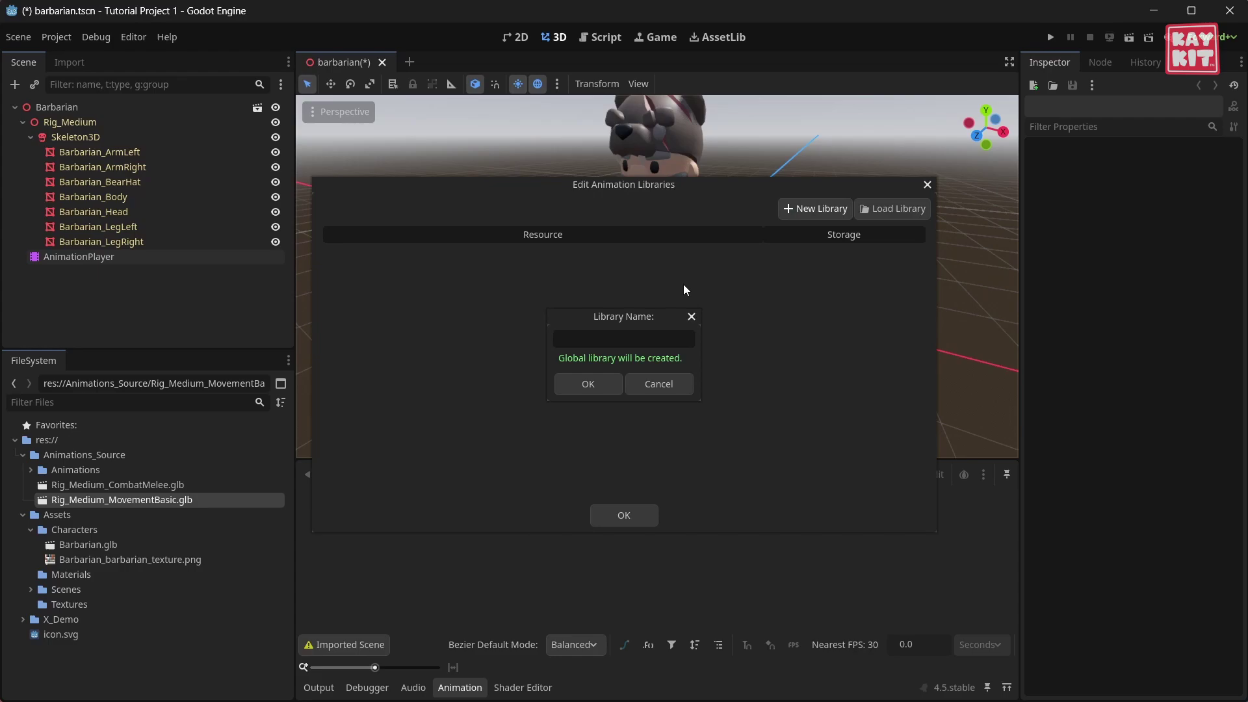
type("Player")
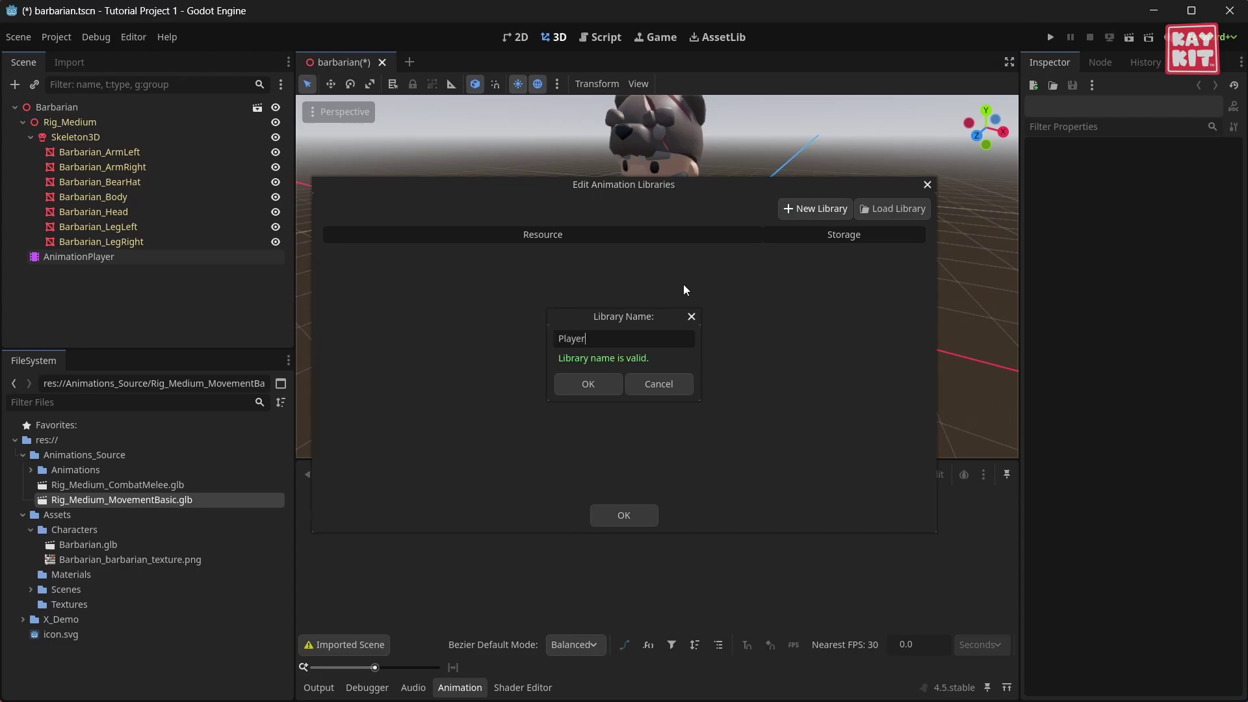
left_click(595, 382)
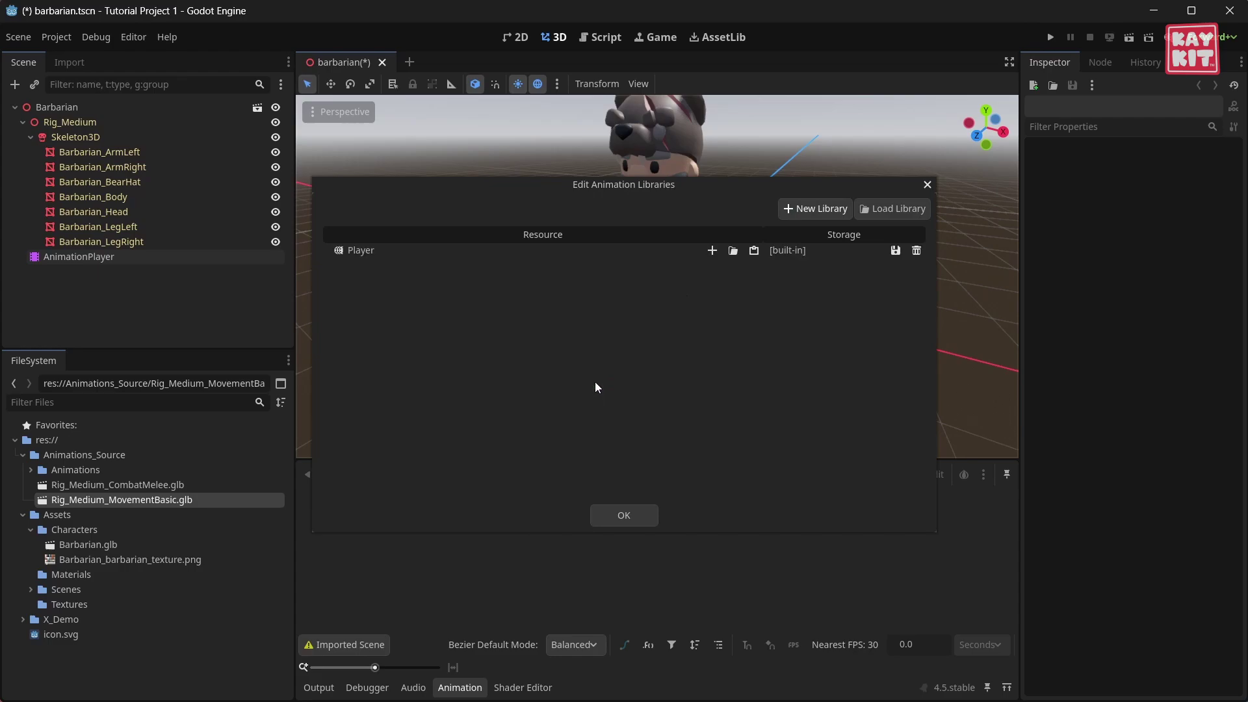
Step: Load every .res file from Jump_Full_Long to Walking_C into the Player library
left_click(732, 251)
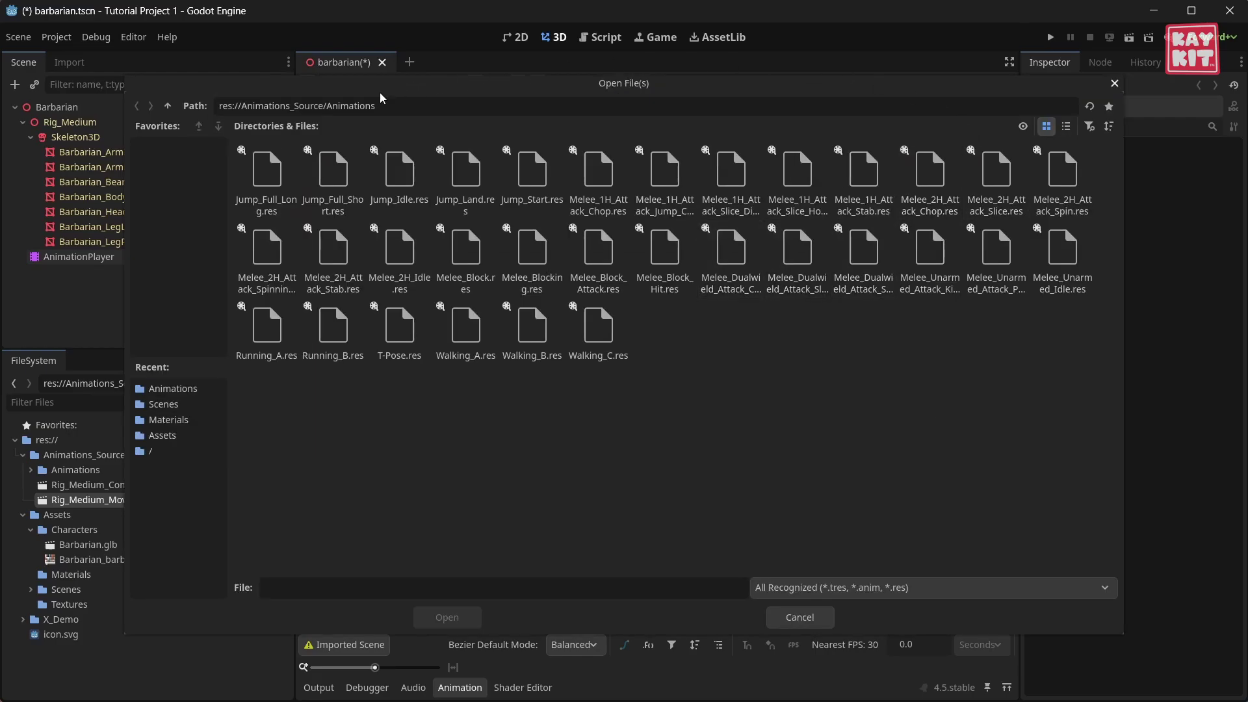
left_click(269, 188)
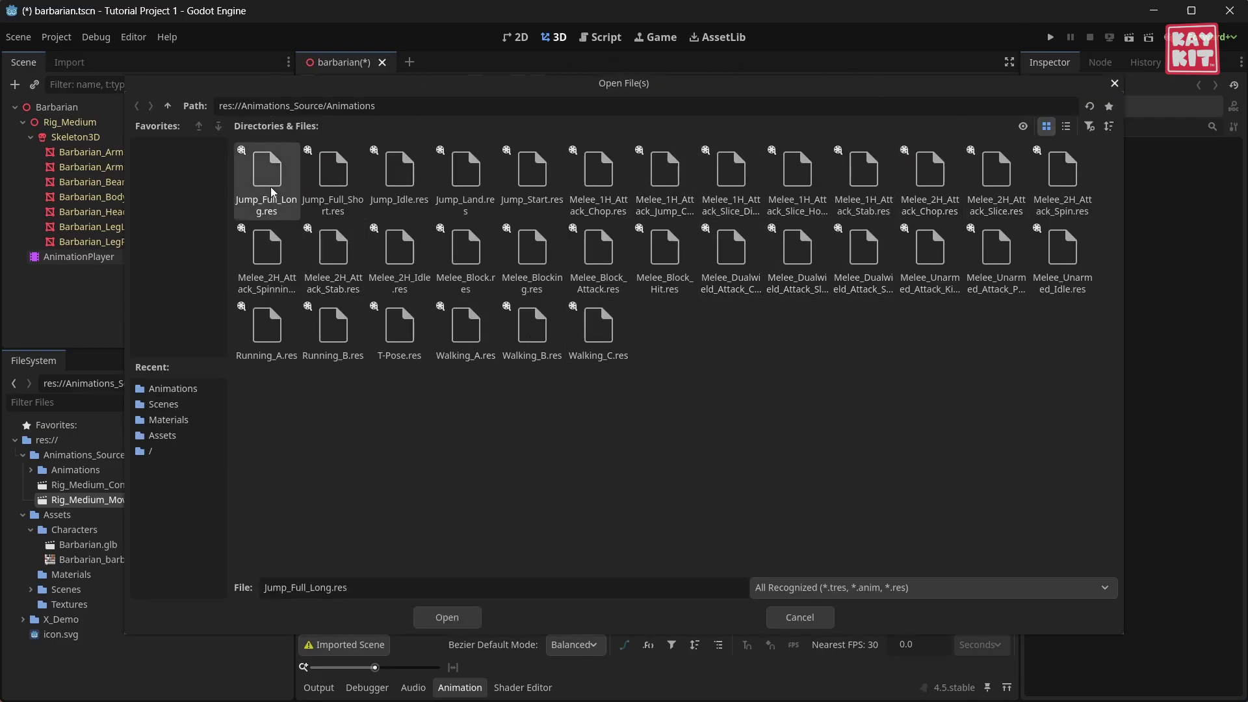
left_click(592, 337, "shift")
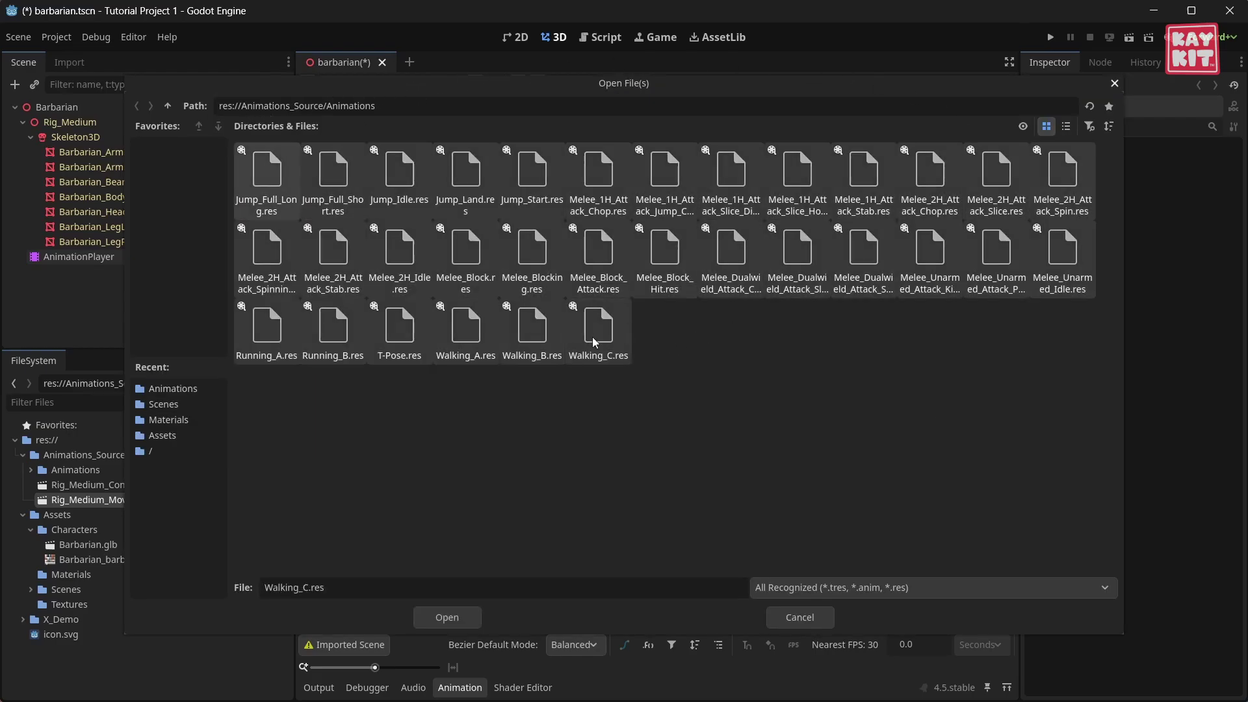
left_click(437, 621)
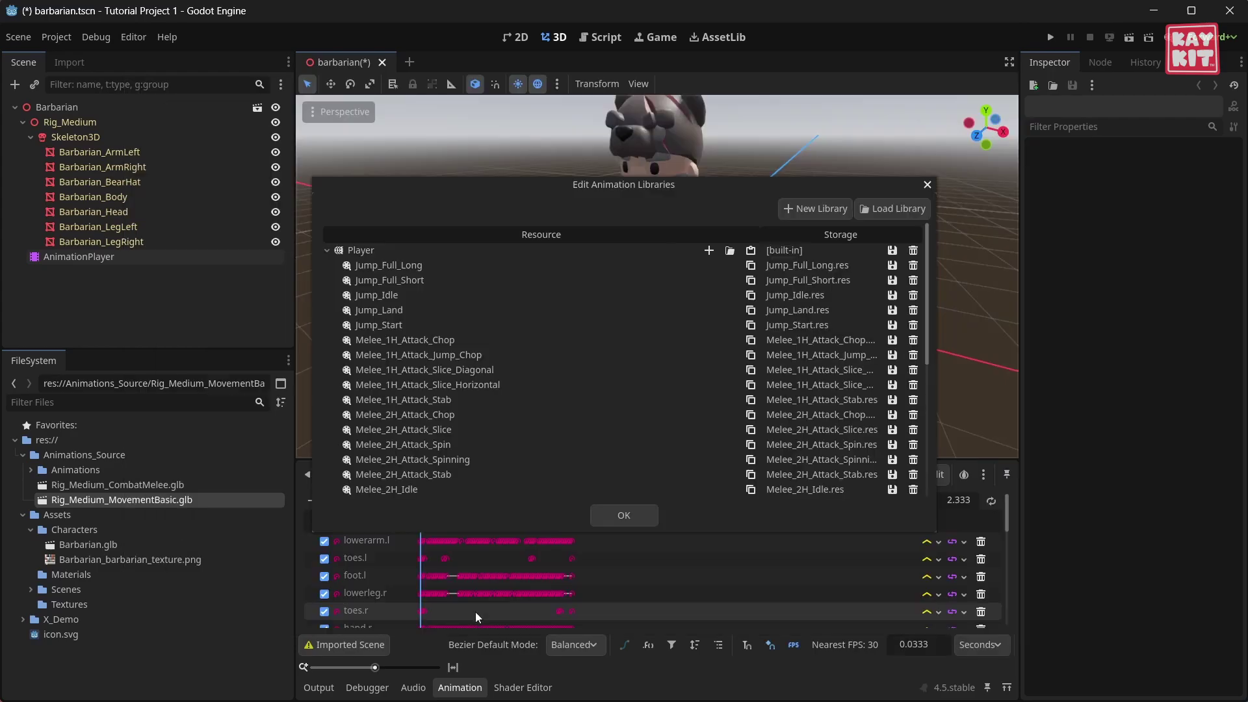
left_click(621, 518)
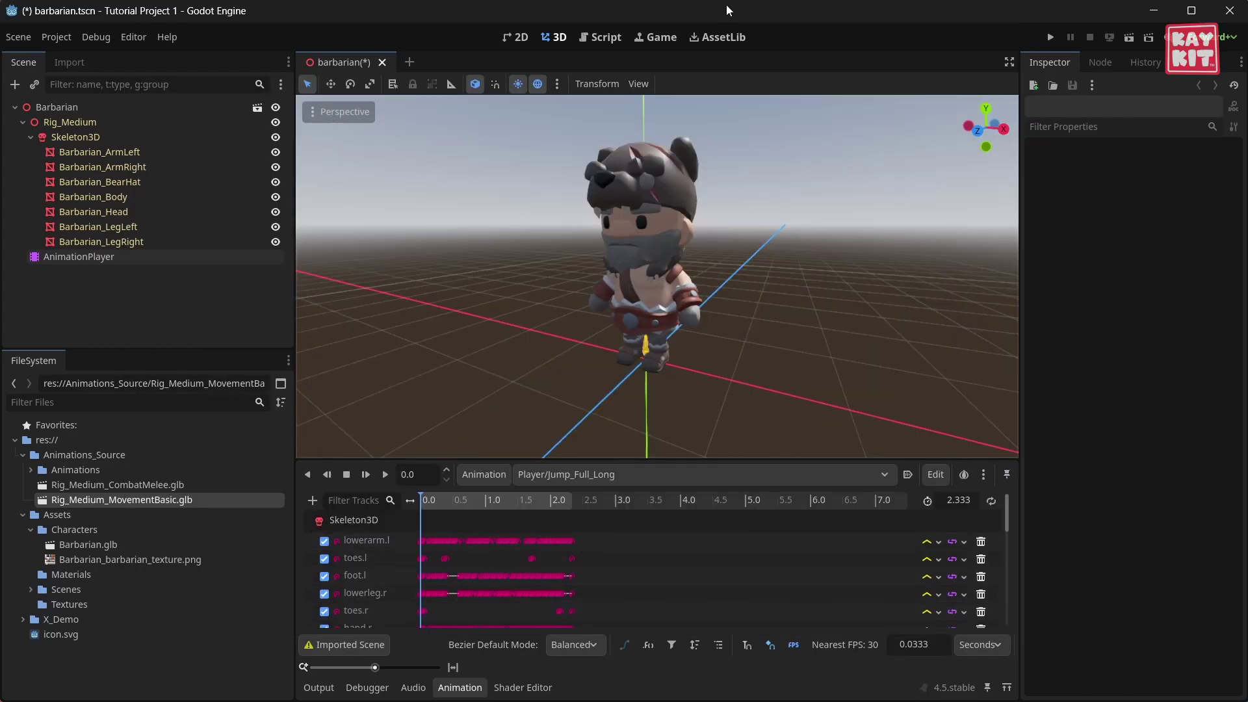
Step: Play Player/Running_B on the barbarian with animation looping turned on
left_click(634, 474)
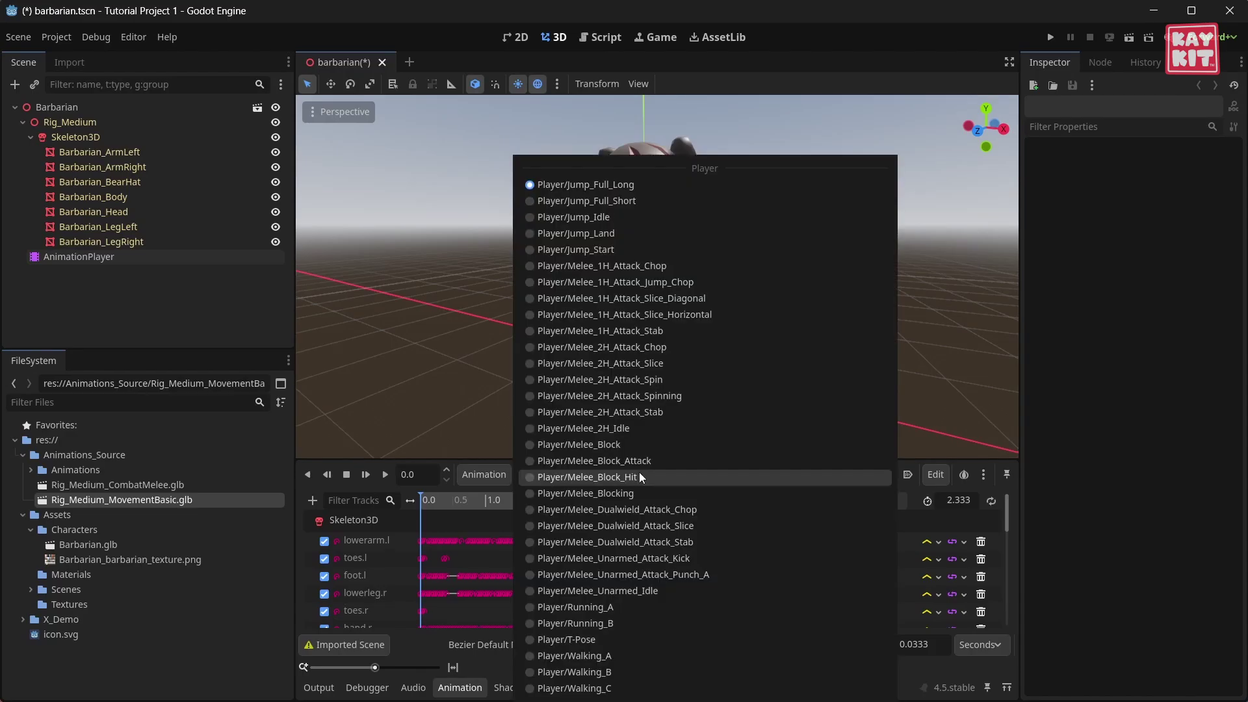
left_click(599, 624)
left_click(386, 474)
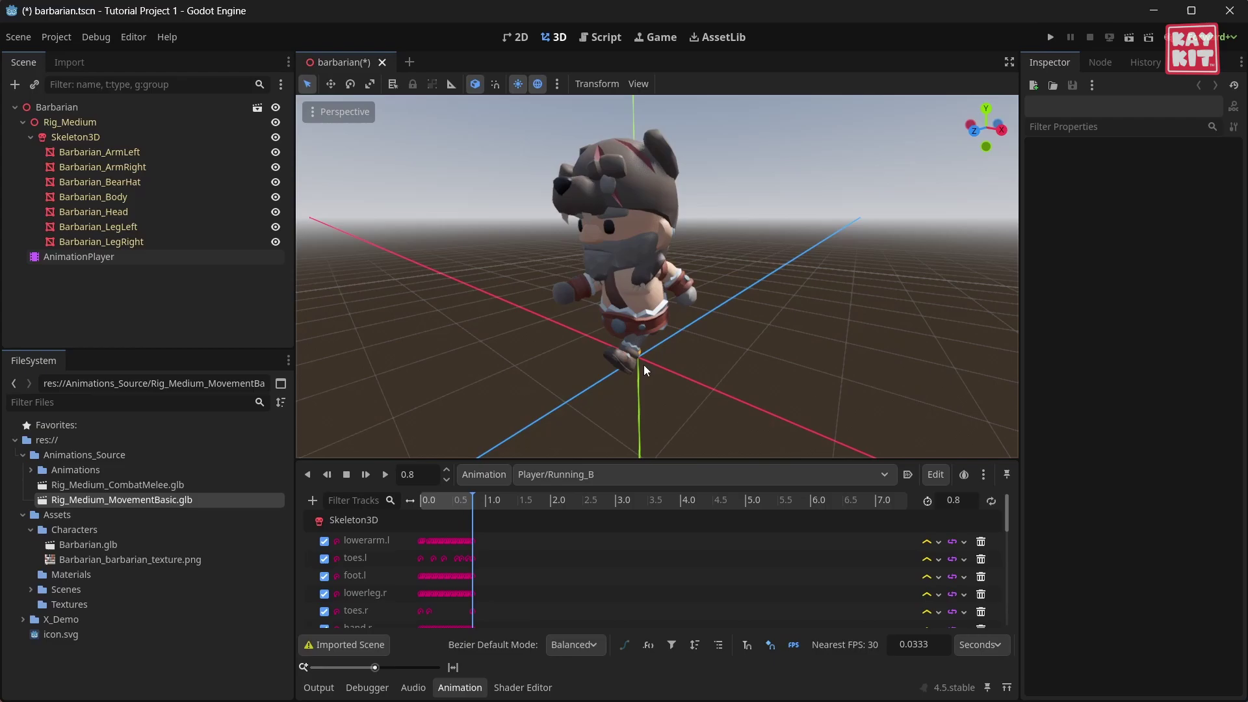
left_click(991, 501)
left_click(365, 475)
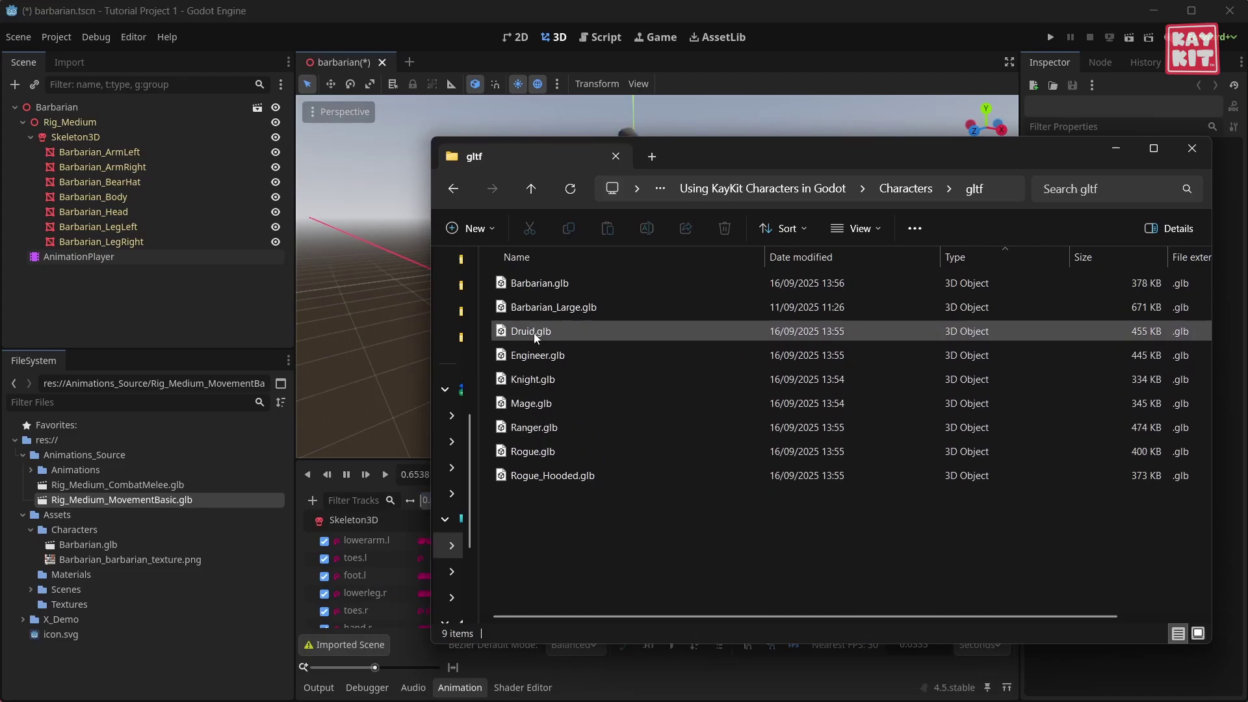
Step: Add Knight.glb to Assets/Characters and bring up its FileSystem context menu
left_click_drag(534, 381, 68, 529)
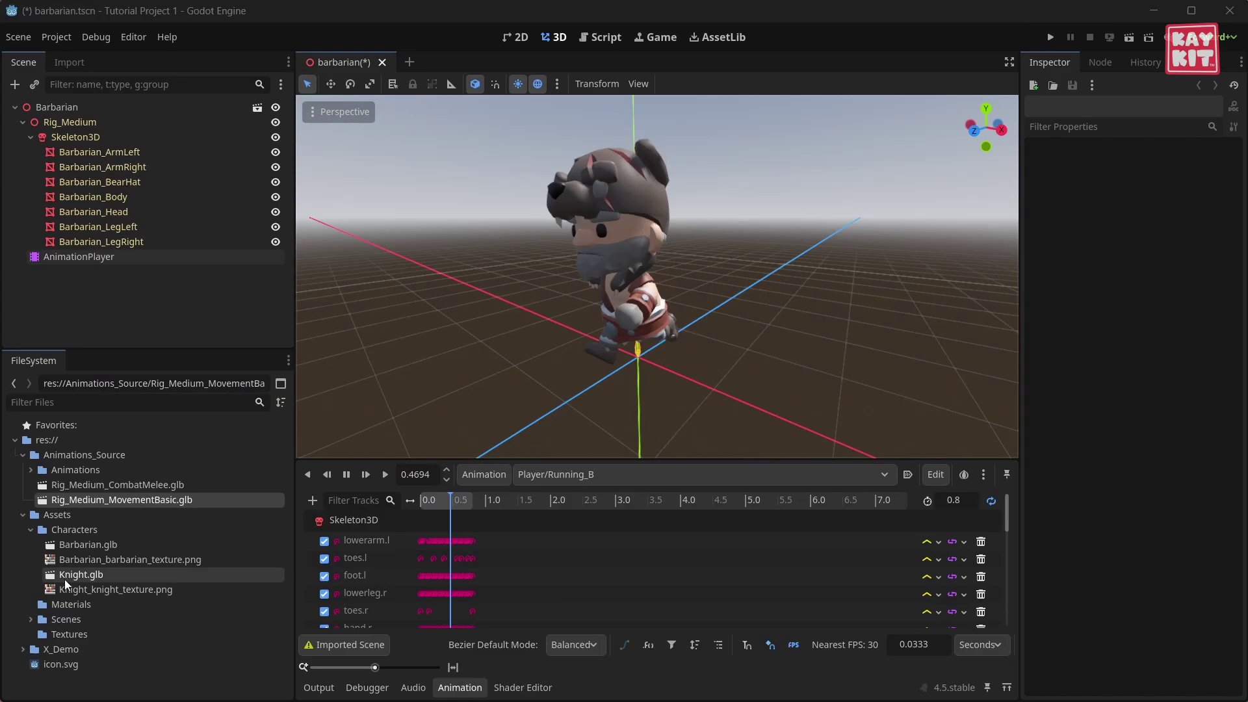
right_click(74, 577)
Step: Create a new inherited scene from Knight.glb and save it as knight.tscn
left_click(163, 387)
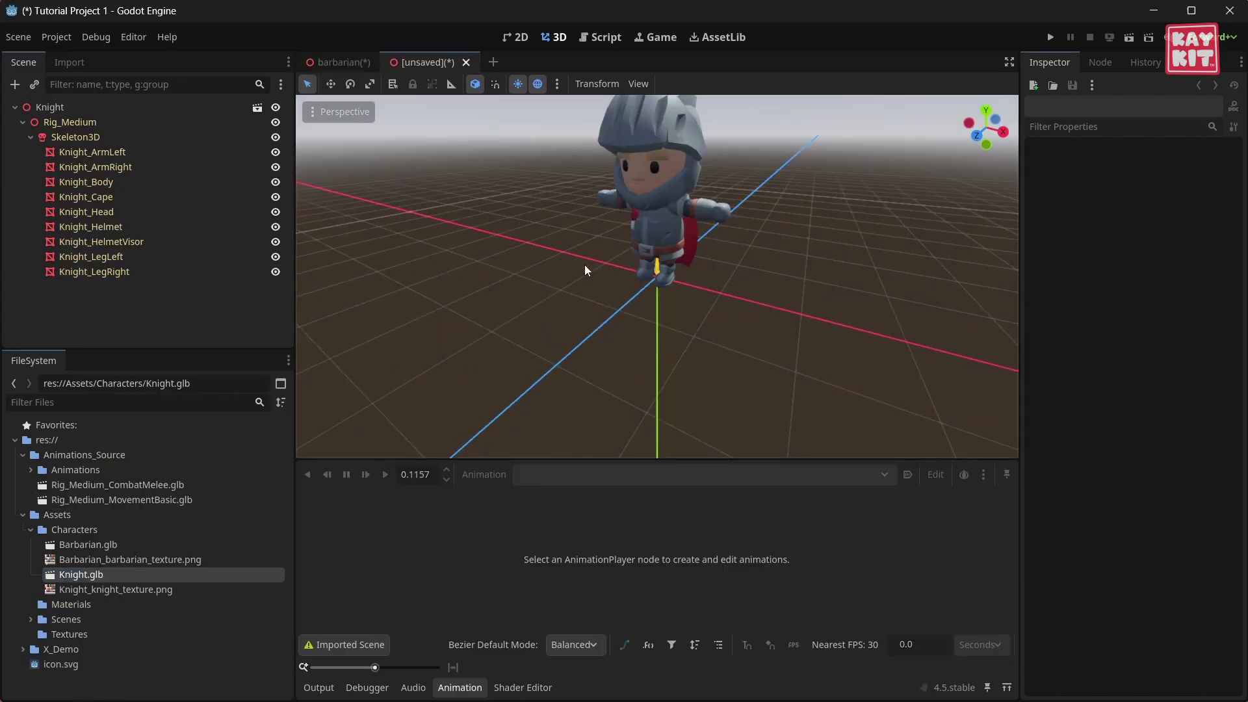
key("ctrl+s")
left_click(531, 573)
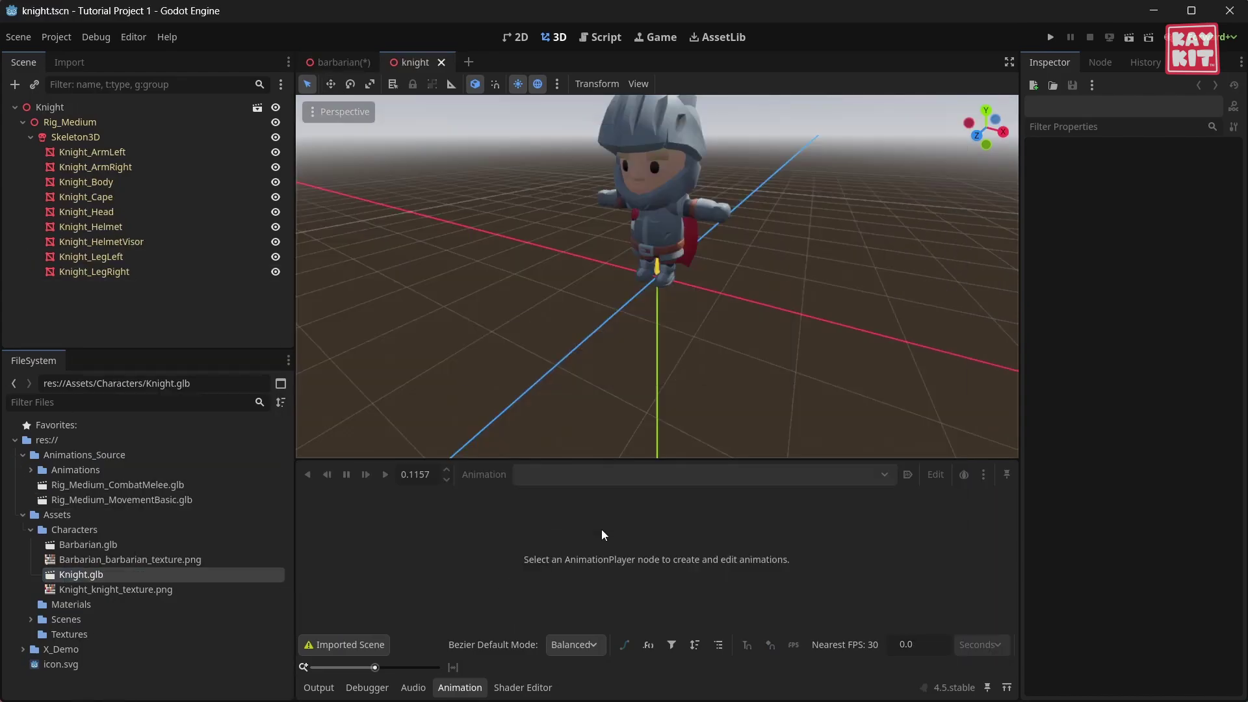
Step: Copy the barbarian's AnimationPlayer node and paste it into the Knight scene
left_click(337, 62)
left_click(83, 257)
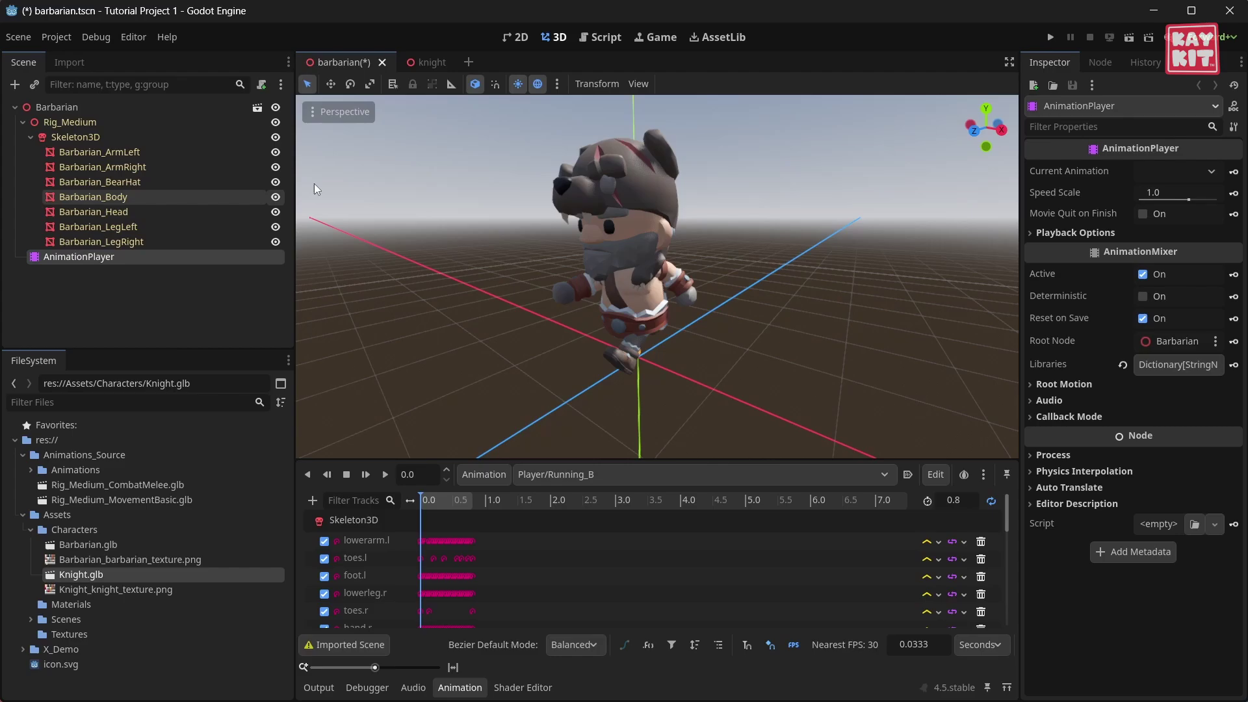
left_click(419, 62)
key("ctrl+v")
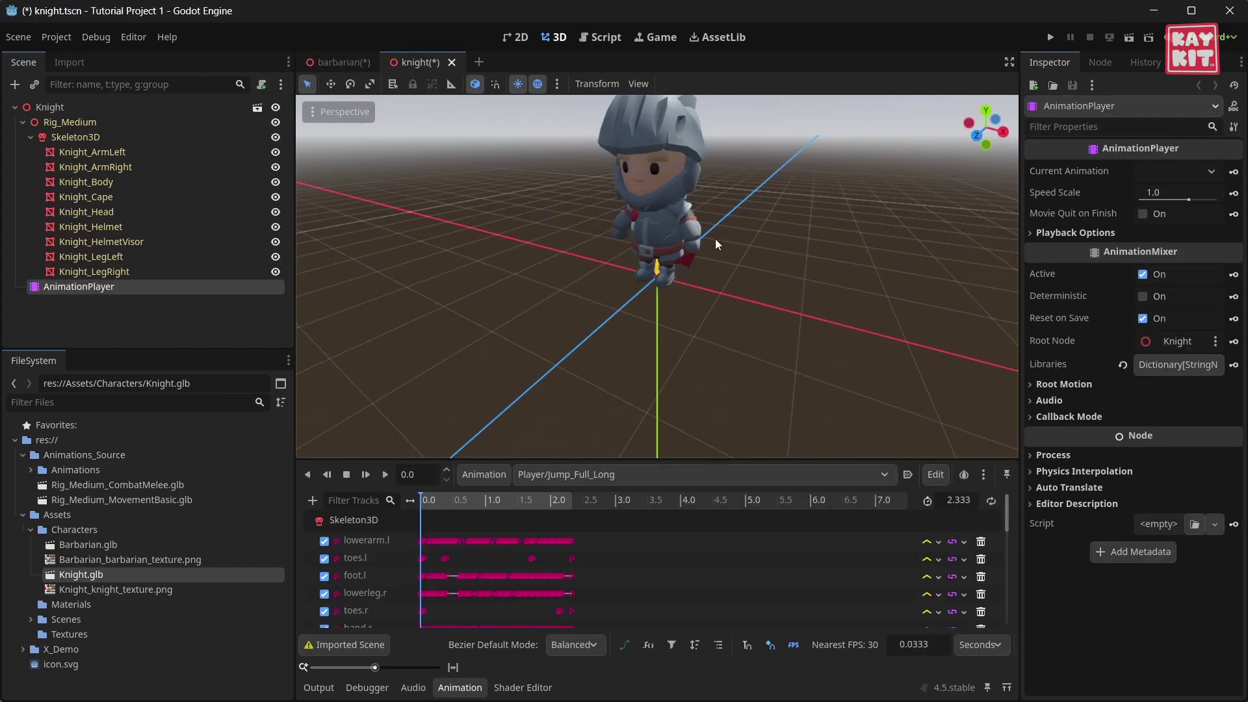
scroll(670, 321, "up", 5)
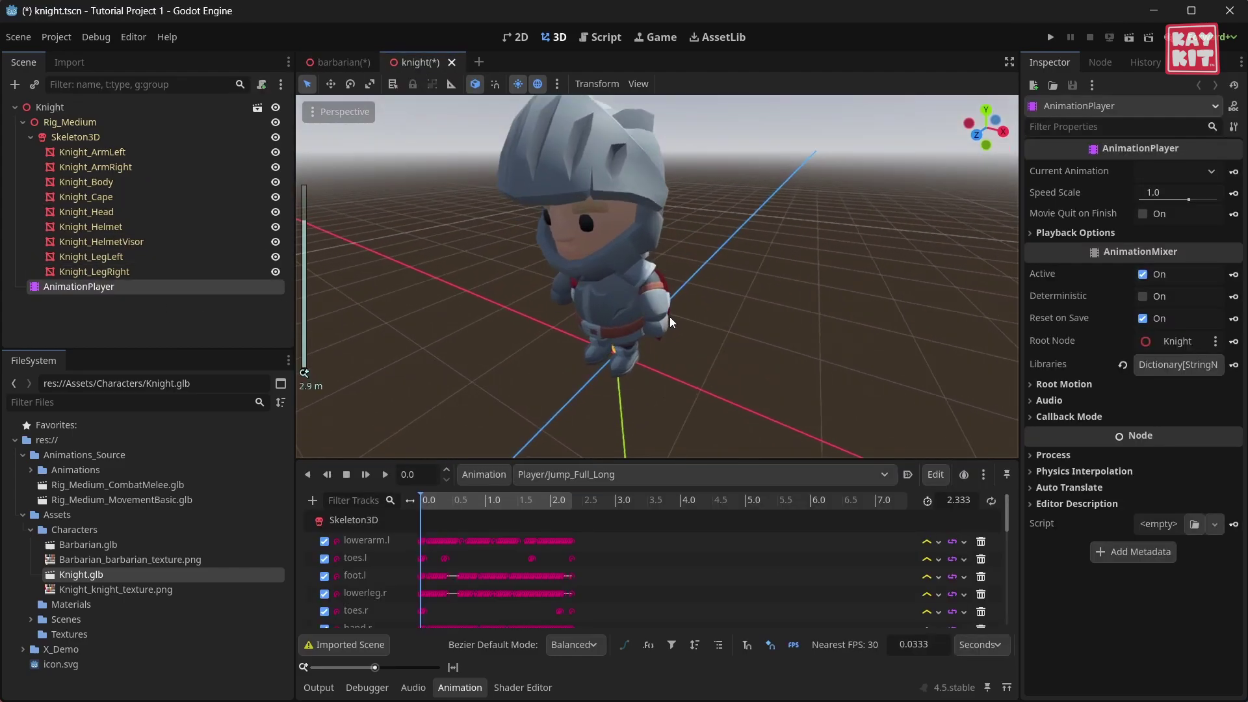
middle_click_drag(867, 303, 708, 423)
Step: Play the Player/Running_B animation on the knight
left_click(686, 474)
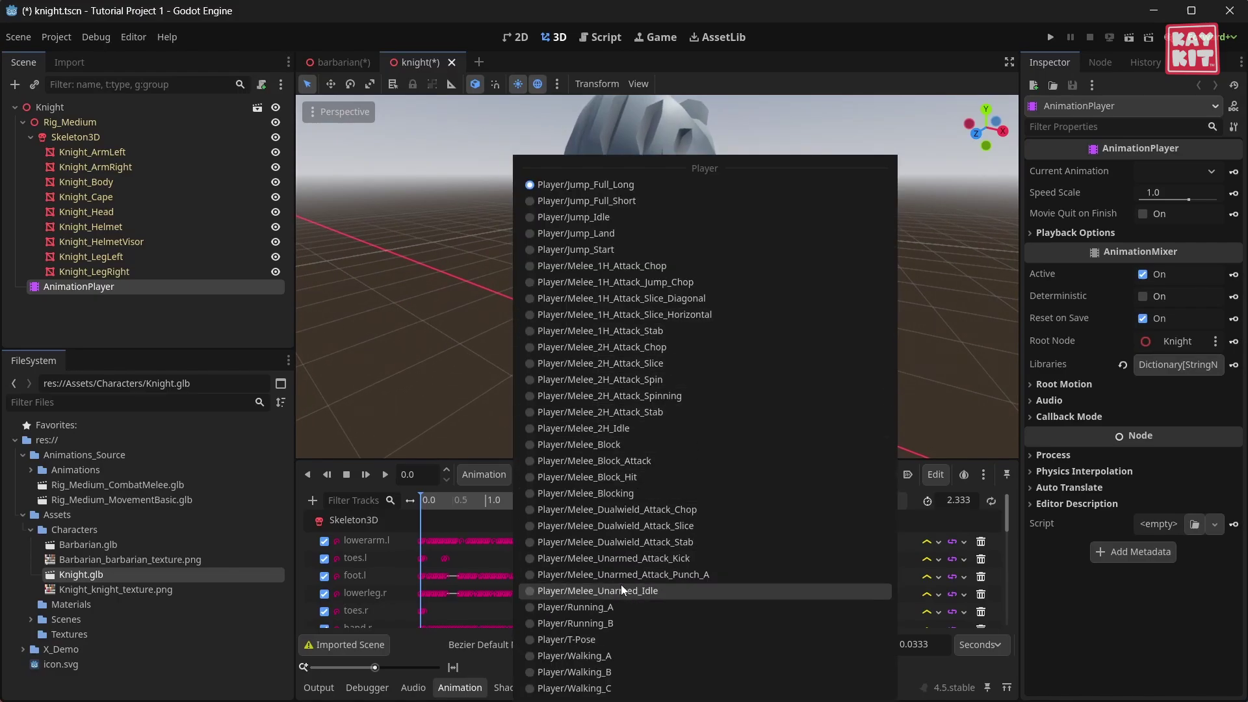
left_click(575, 623)
left_click(386, 474)
middle_click_drag(583, 220, 732, 323)
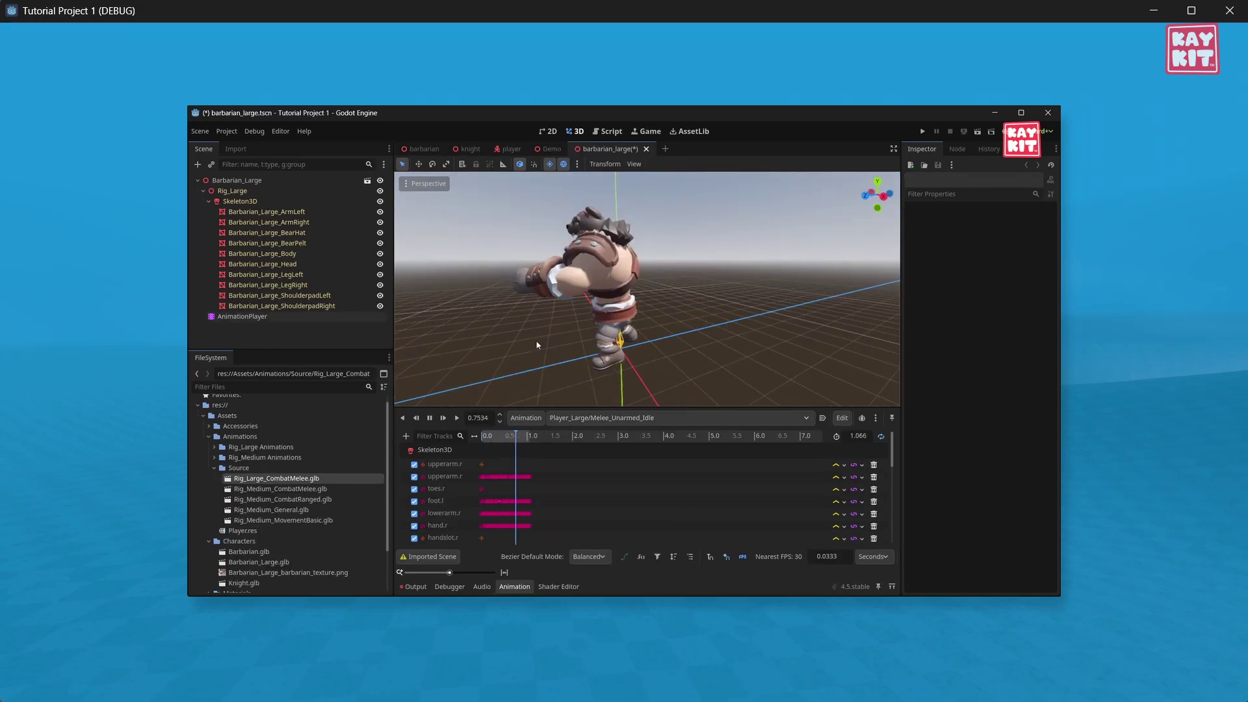
left_click(650, 417)
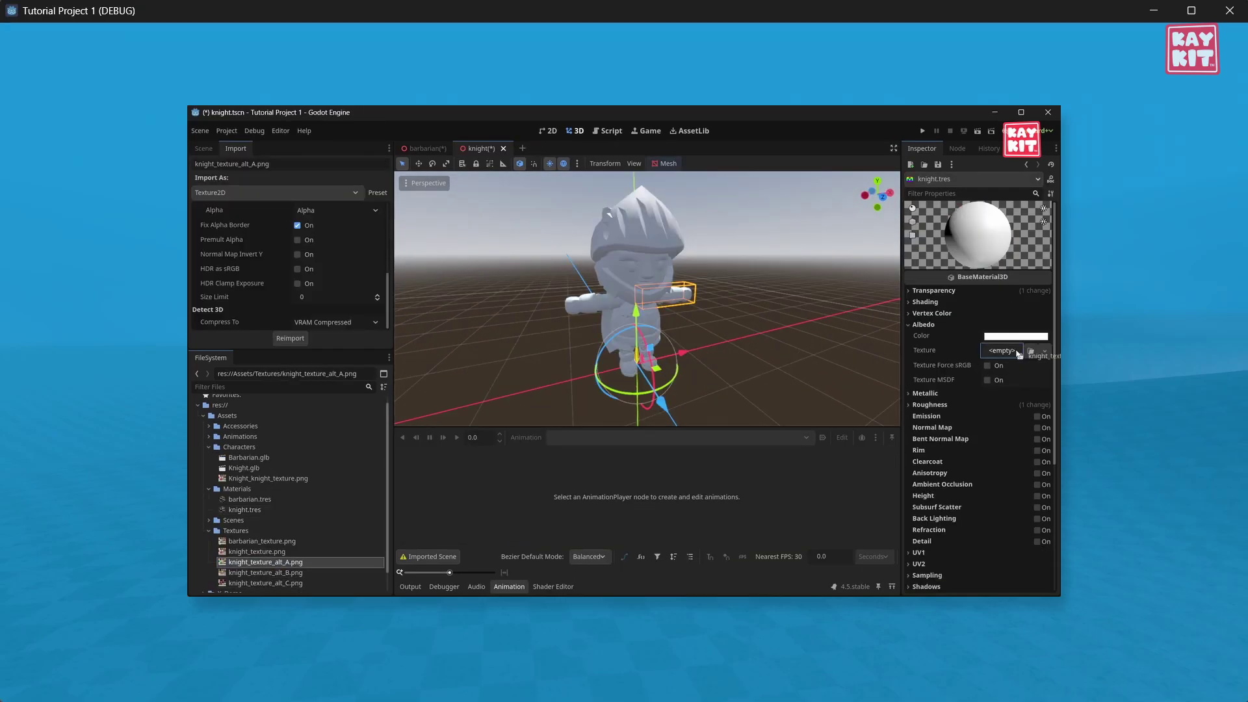
left_click(265, 571)
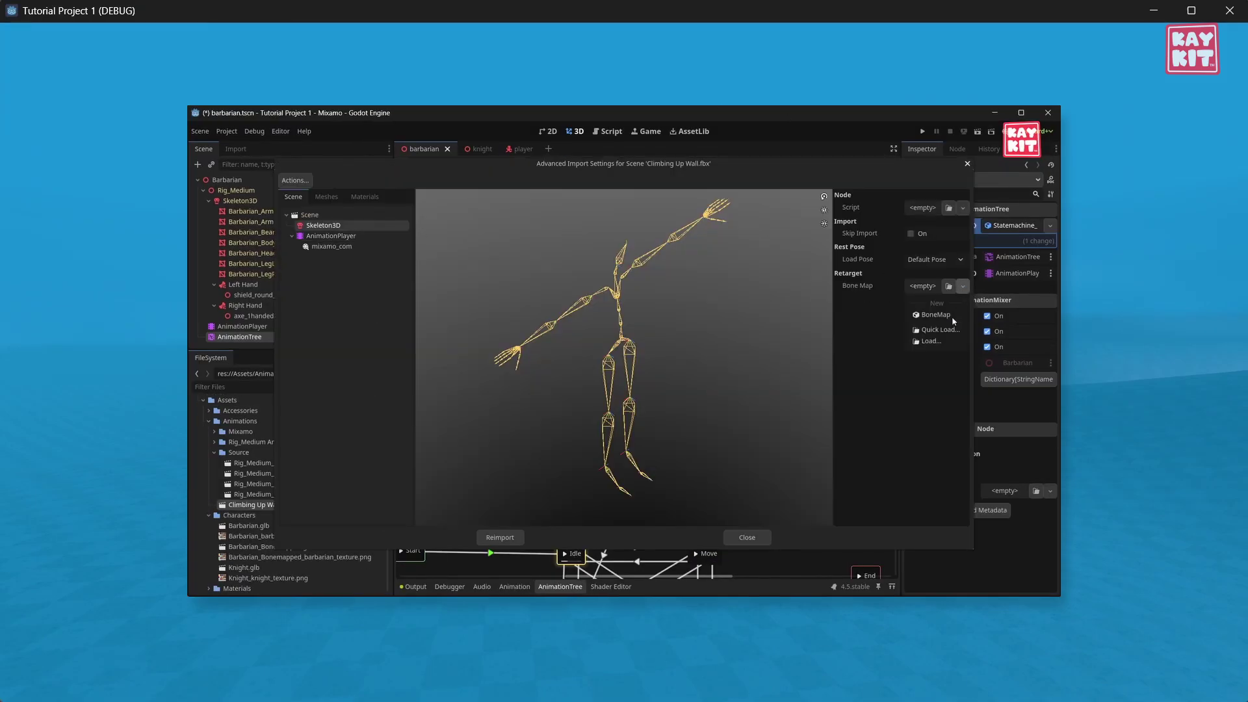
left_click(953, 321)
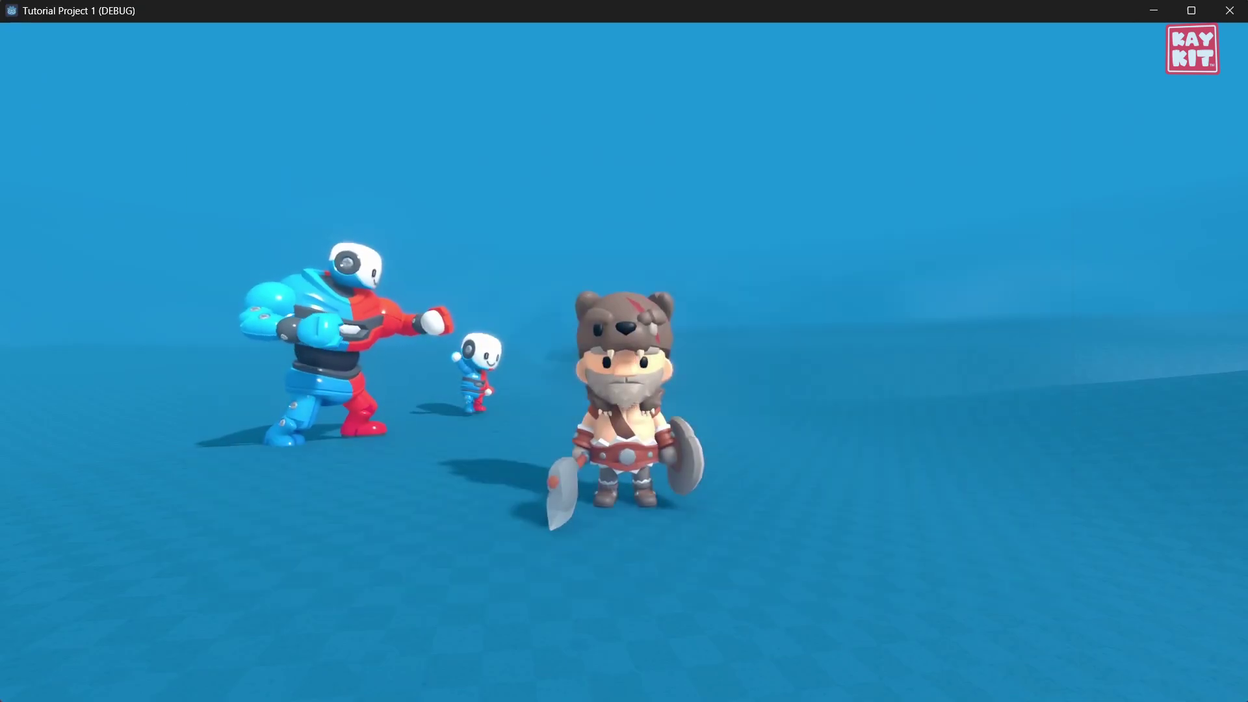